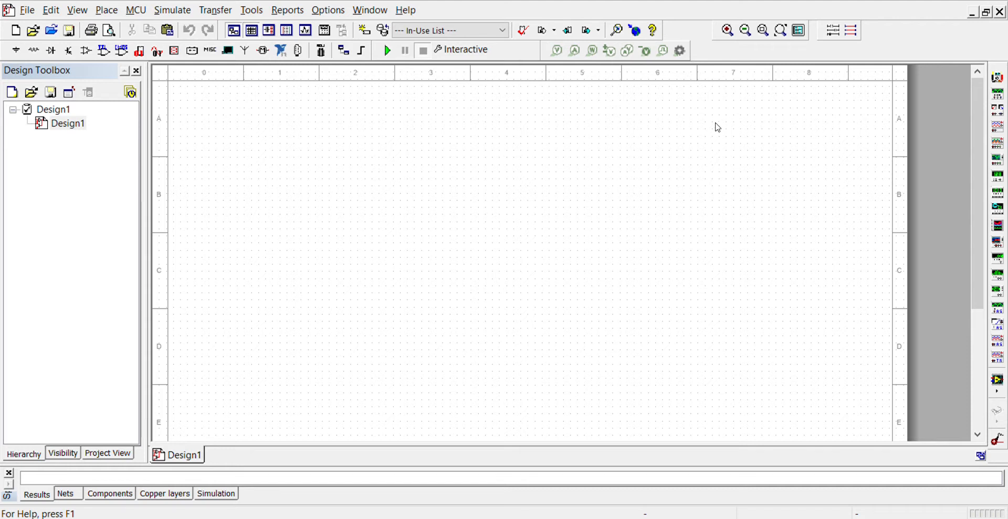
# - Place an LM555CM timer in the middle of the sheet, with a 5.0 V VCC source above it and a ground below
pyautogui.click(510, 264)
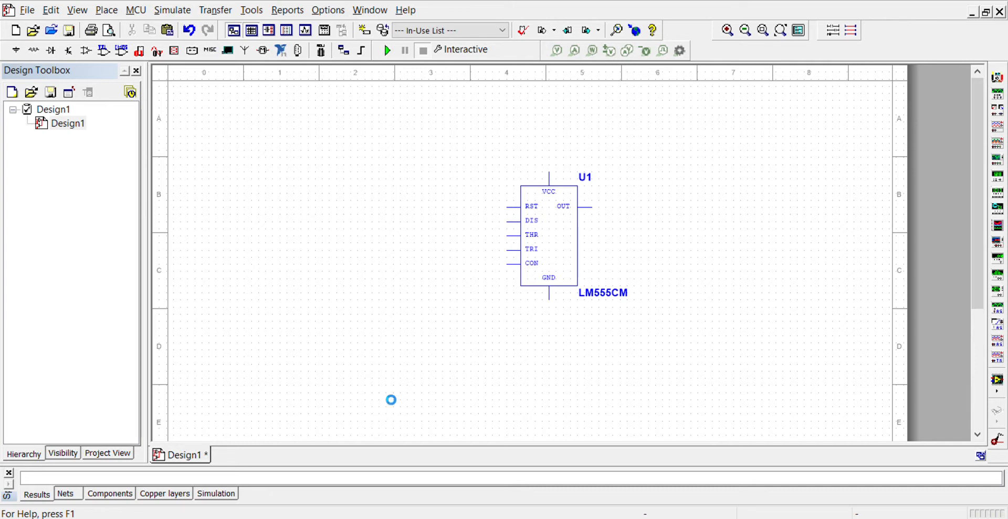
pyautogui.click(553, 136)
pyautogui.click(552, 378)
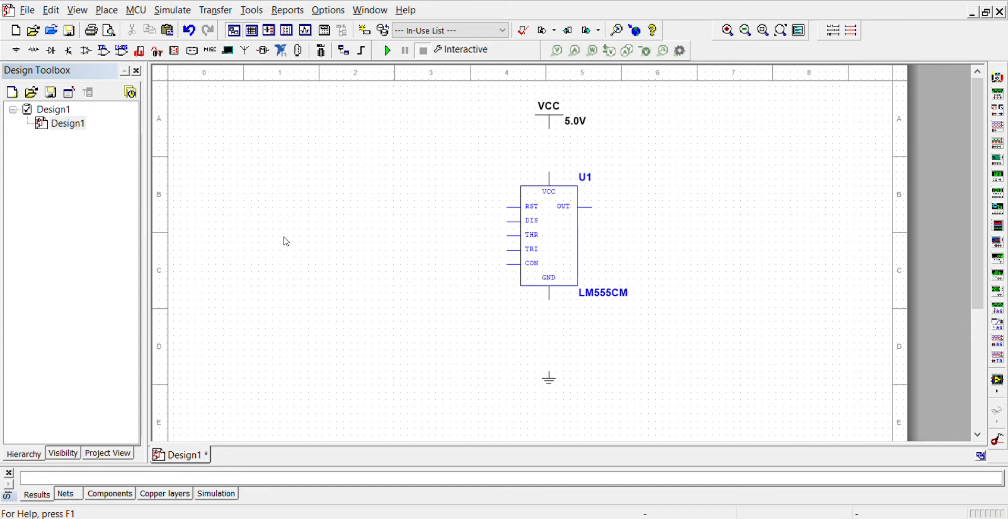
# - Place two 1 kΩ resistors, one well to the left of the timer and one beside its OUT pin
pyautogui.click(242, 209)
pyautogui.hotkey('ctrl', 'v')
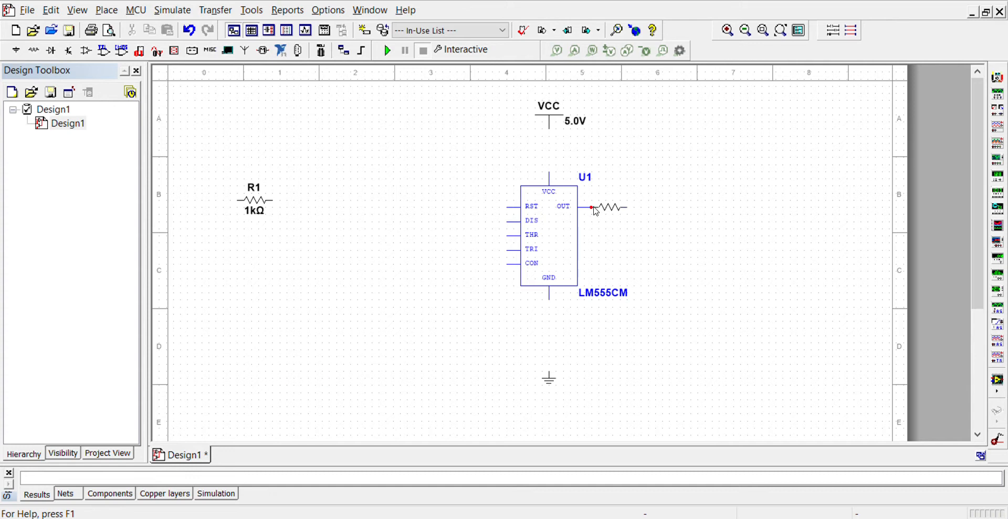
pyautogui.click(632, 211)
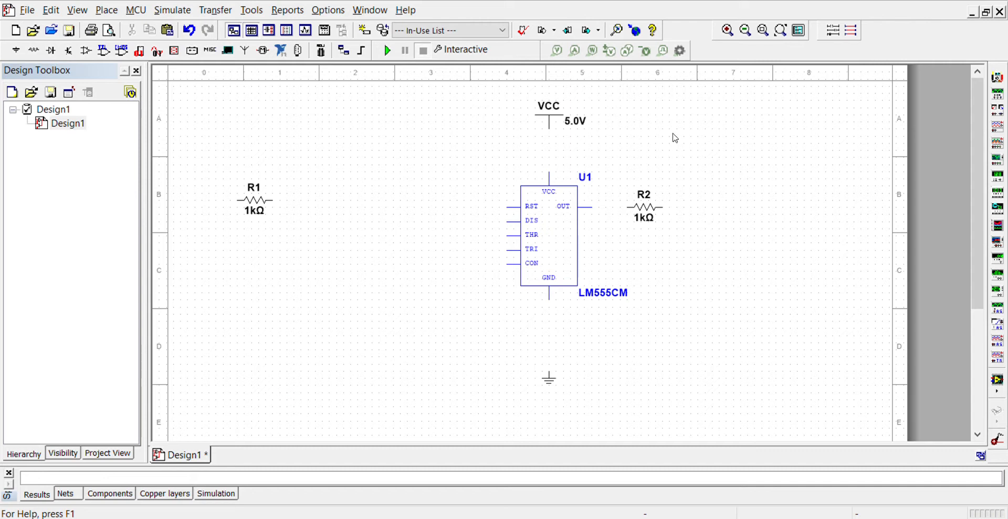
# - Place two 1 µF capacitors side by side below the timer, left of the ground symbol
pyautogui.hotkey('ctrl', 'v')
pyautogui.click(486, 341)
pyautogui.hotkey('ctrl', 'v')
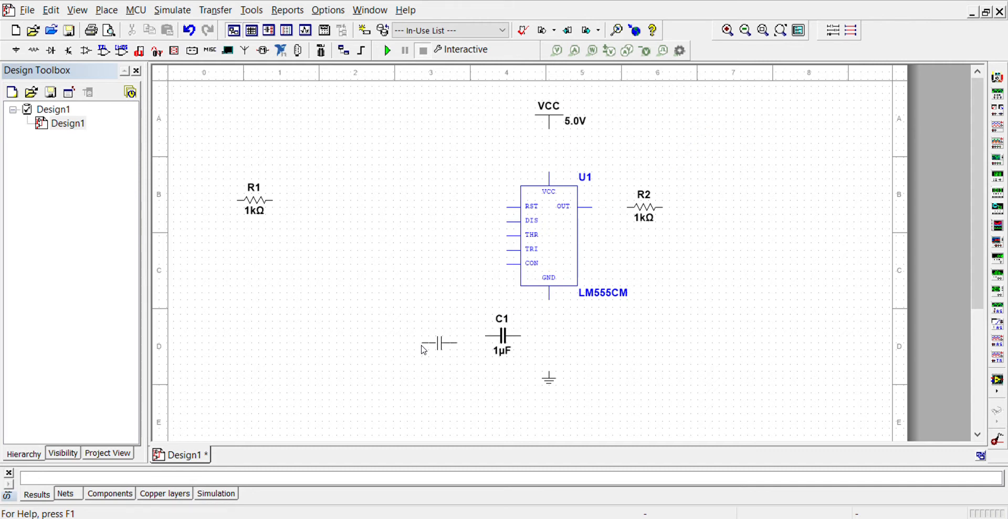
pyautogui.click(428, 343)
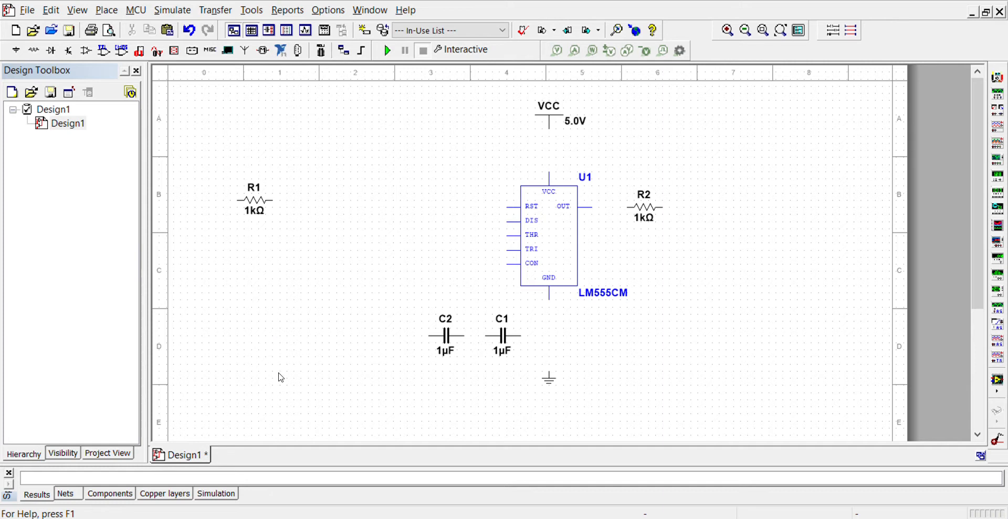
# - Place a 1 kΩ potentiometer left of the capacitors and two 1N1199C diodes above it
pyautogui.hotkey('ctrl', 'w')
pyautogui.click(344, 303)
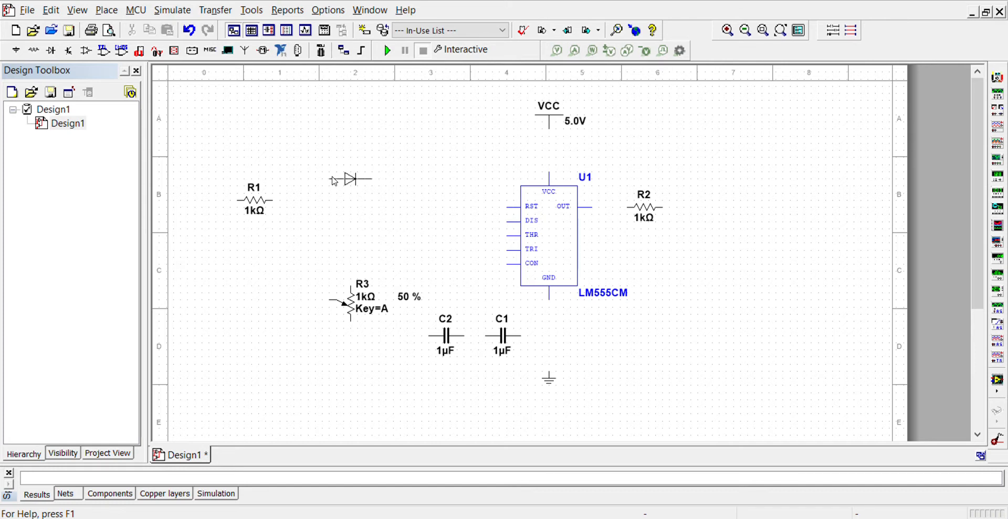
pyautogui.click(329, 186)
pyautogui.click(342, 234)
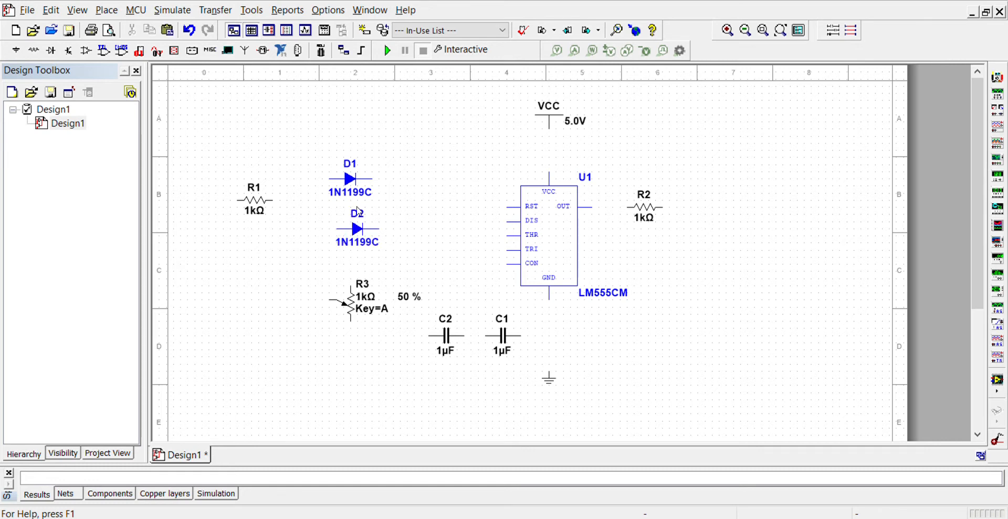
# - Hide the reference designator and value labels of both 1N1199C diodes
pyautogui.moveTo(406, 169); pyautogui.dragTo(373, 234)
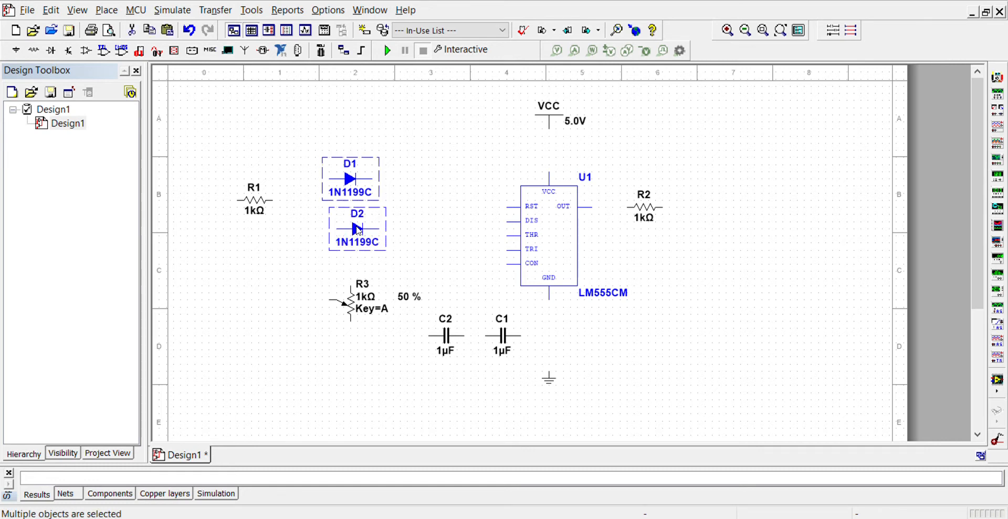
pyautogui.rightClick(357, 229)
pyautogui.click(421, 385)
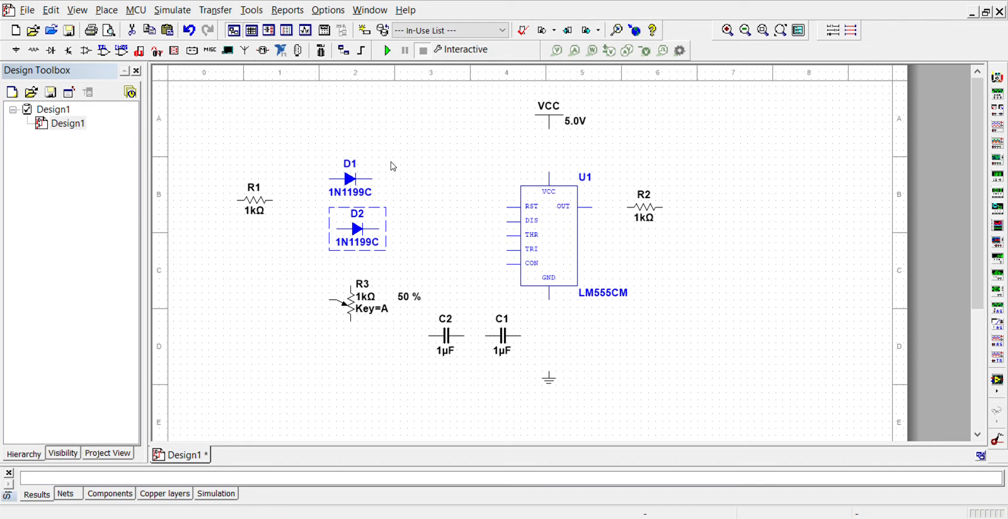
pyautogui.click(535, 420)
pyautogui.rightClick(357, 170)
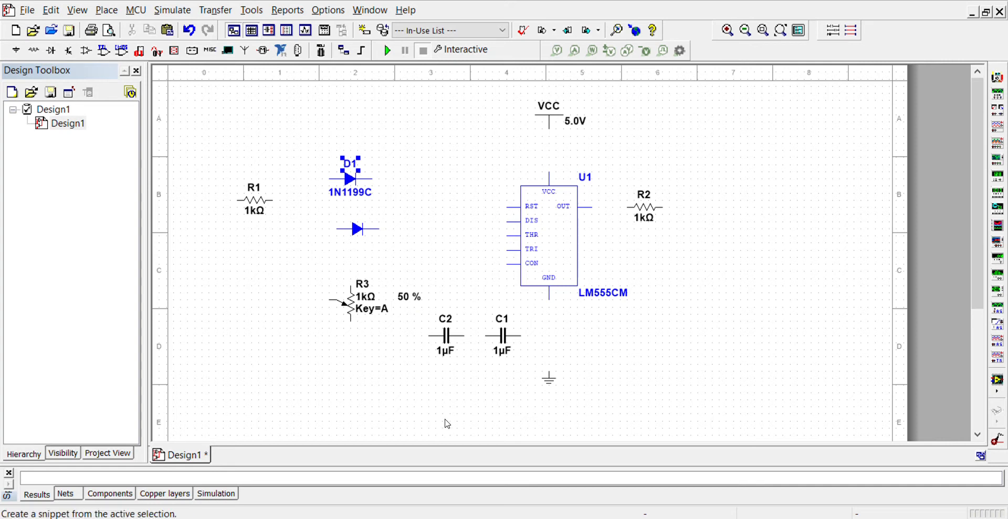
pyautogui.click(301, 233)
pyautogui.rightClick(355, 181)
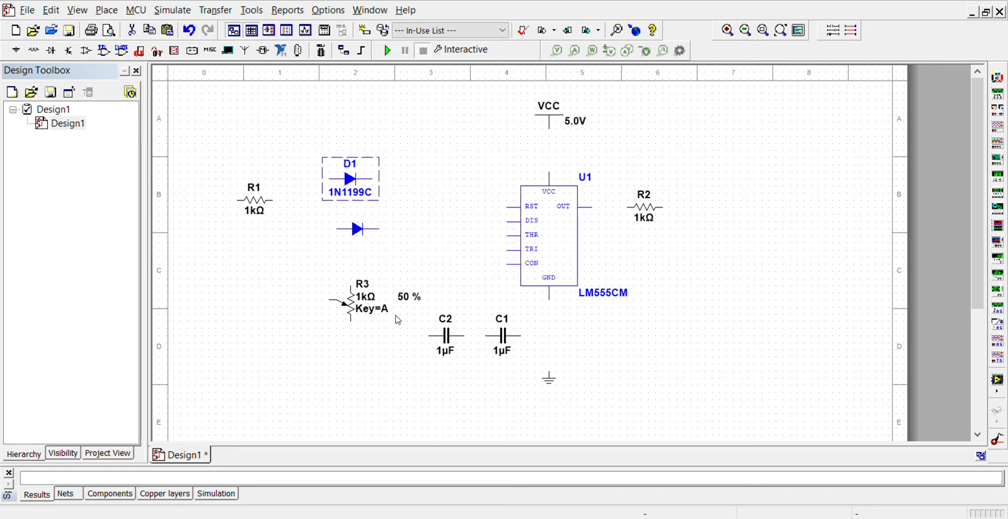
pyautogui.click(413, 384)
pyautogui.click(512, 424)
# - Move resistor R1 out of the way to below and right of R2, and shift both diodes down towards the potentiometer
pyautogui.moveTo(223, 153); pyautogui.dragTo(715, 350)
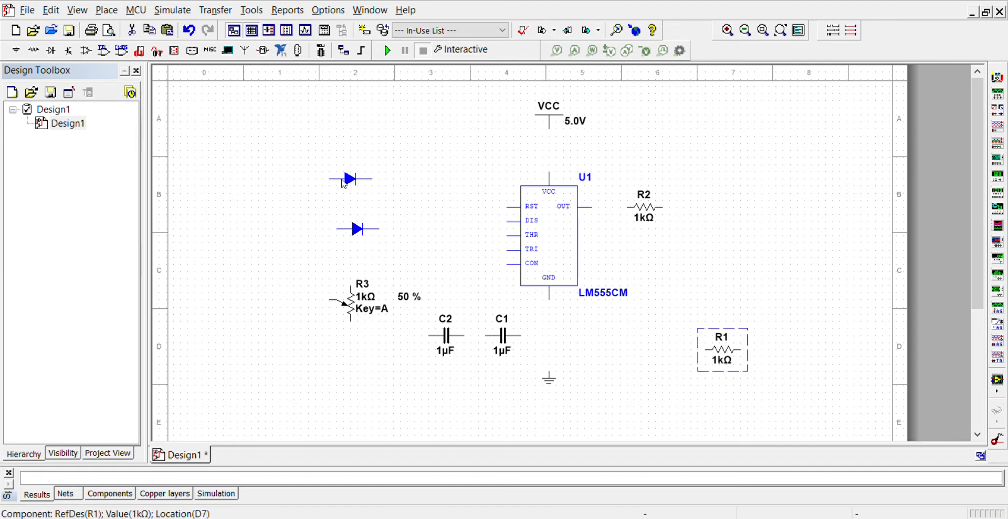
pyautogui.moveTo(308, 153); pyautogui.dragTo(352, 263)
pyautogui.click(266, 279)
# - Rotate the upper diode to point up and the lower one to point down, and place them side by side in that order
pyautogui.click(339, 215)
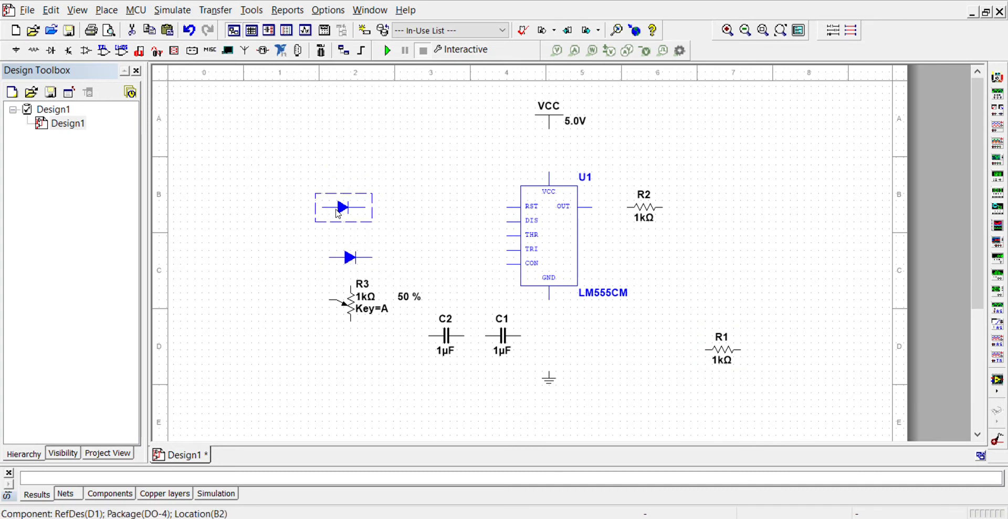
pyautogui.hotkey('ctrl', 'd')
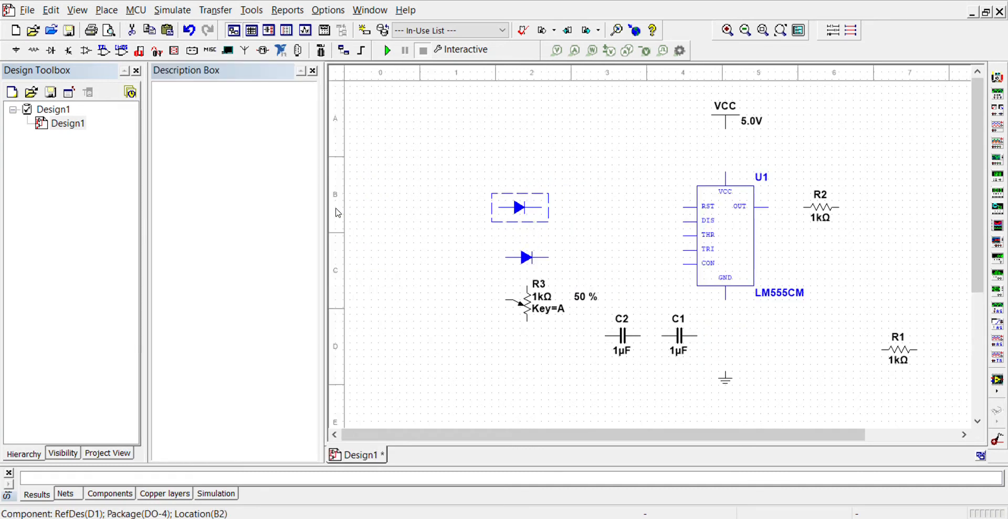
pyautogui.click(314, 70)
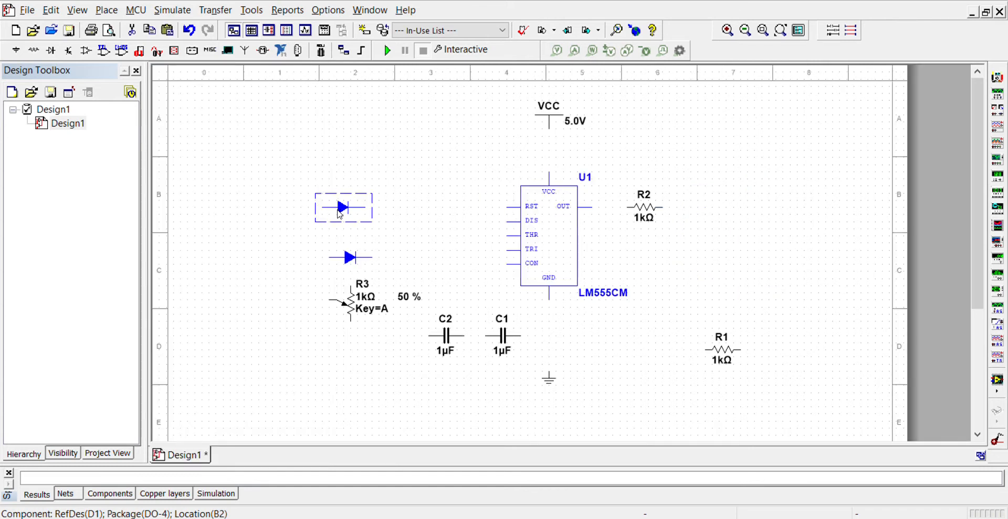
pyautogui.hotkey('ctrl', 'r')
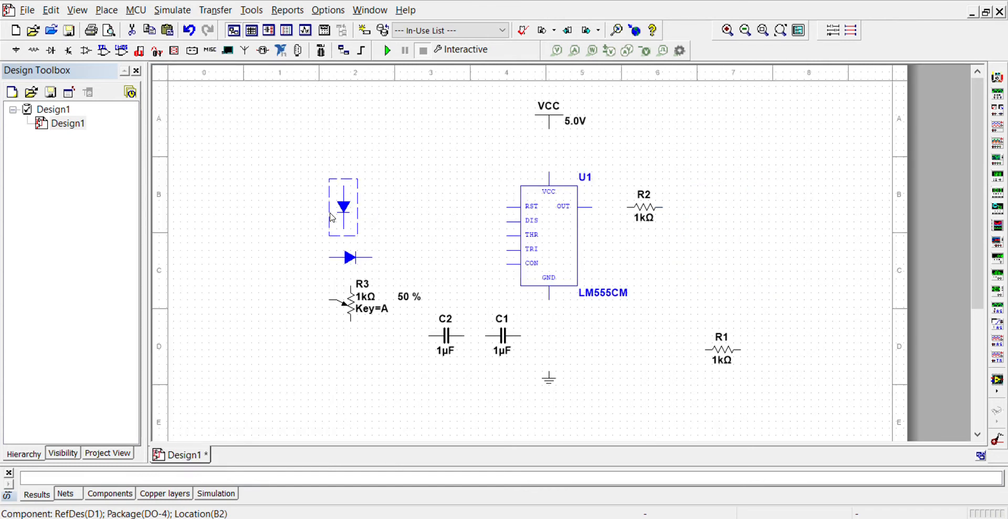
pyautogui.hotkey('ctrl', 'r')
pyautogui.hotkey('ctrl', 'r')
pyautogui.moveTo(338, 214); pyautogui.dragTo(269, 221)
pyautogui.click(351, 257)
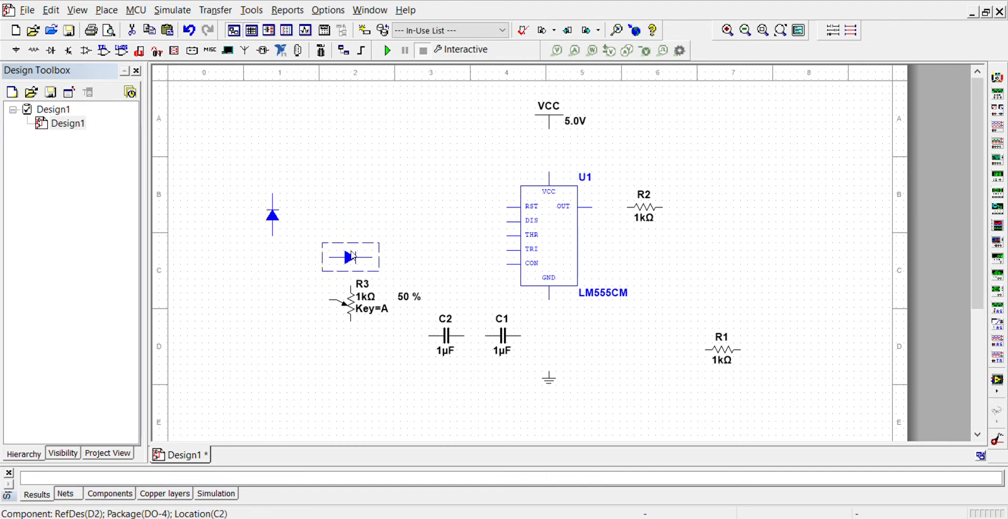
pyautogui.hotkey('ctrl', 'r')
pyautogui.moveTo(347, 260); pyautogui.dragTo(340, 217)
# - Rotate potentiometer R3 to horizontal with its wiper pointing down, and position it just below and between the two diodes
pyautogui.moveTo(356, 320)
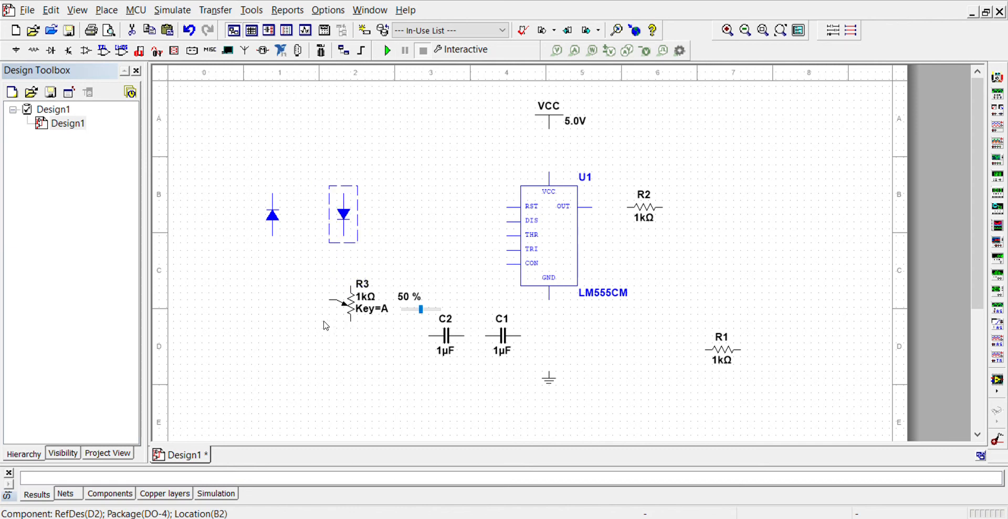
pyautogui.click(338, 295)
pyautogui.click(350, 307)
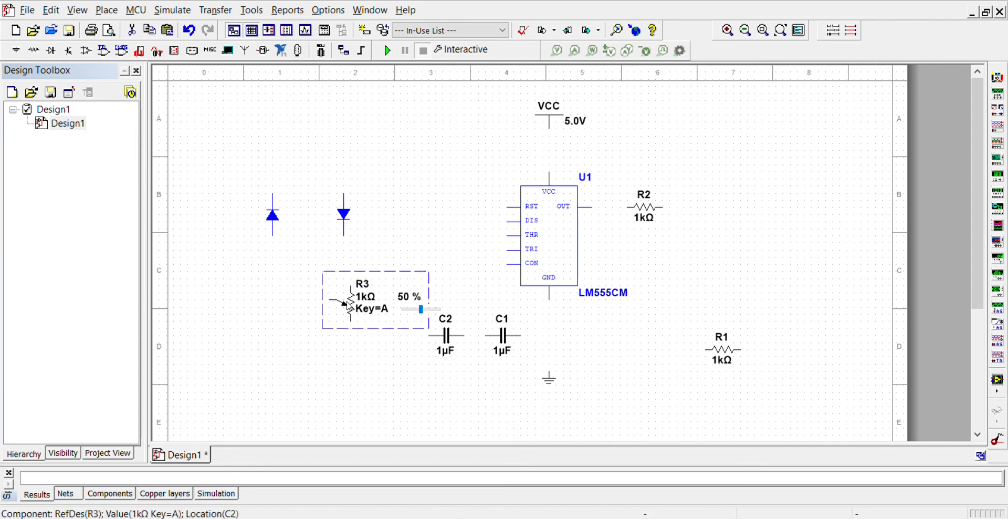
pyautogui.hotkey('ctrl', 'r')
pyautogui.hotkey('ctrl', 'r')
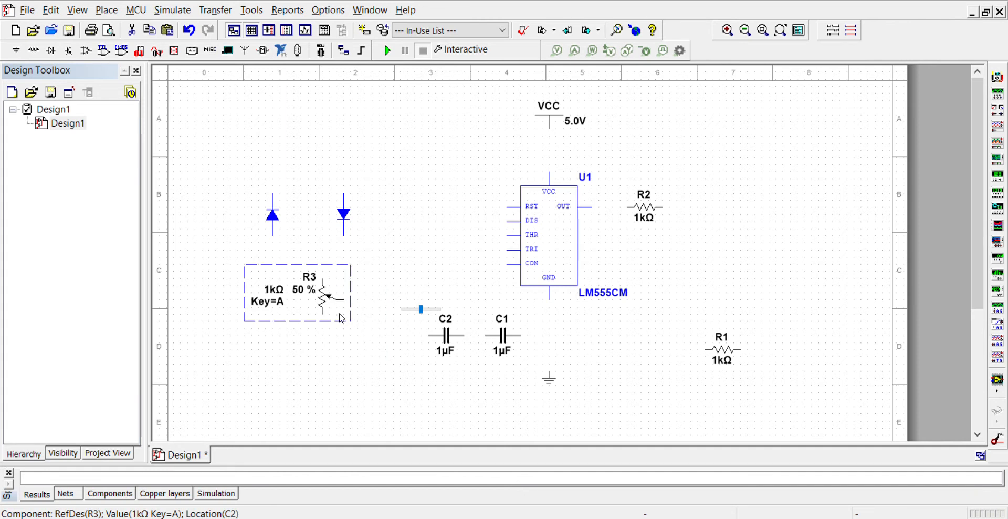
pyautogui.hotkey('ctrl', 'r')
pyautogui.moveTo(339, 295); pyautogui.dragTo(304, 266)
pyautogui.click(344, 342)
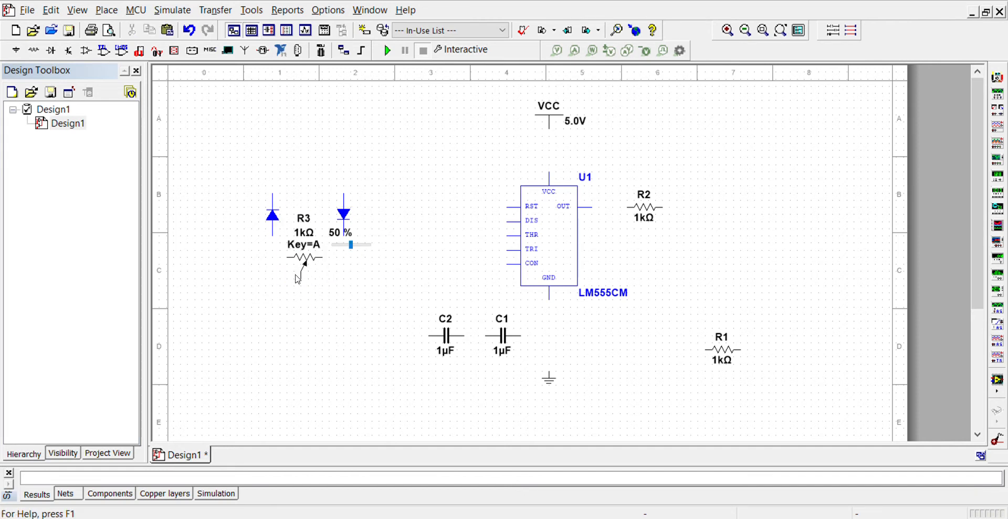
# - Wire the two ends of R3 to the lower ends of the diodes and move the group slightly down and right
pyautogui.click(287, 257)
pyautogui.click(323, 257)
pyautogui.click(343, 236)
pyautogui.moveTo(231, 156); pyautogui.dragTo(374, 267)
pyautogui.moveTo(309, 238); pyautogui.dragTo(322, 259)
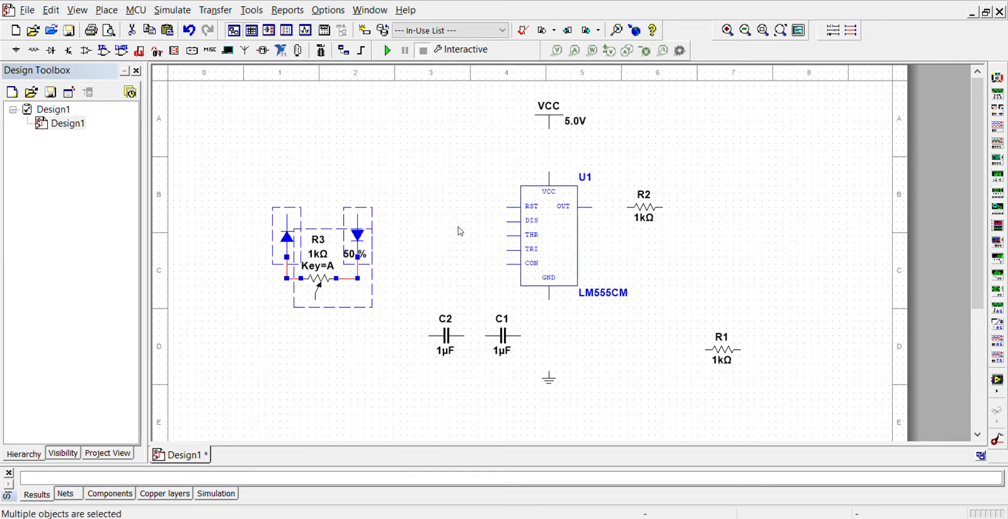
pyautogui.click(460, 227)
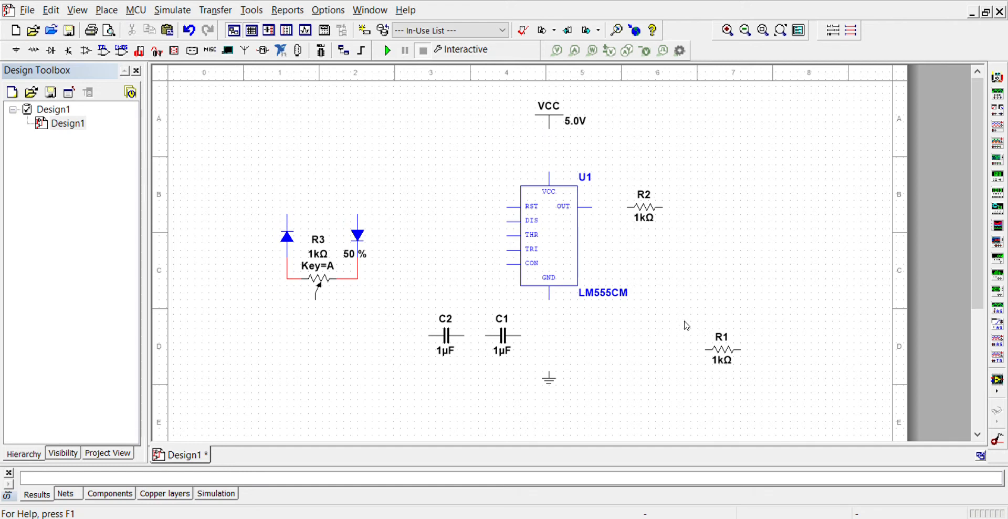
# - Move R1 above the diode pair and wire the upper ends of the two diodes together
pyautogui.moveTo(719, 349); pyautogui.dragTo(312, 167)
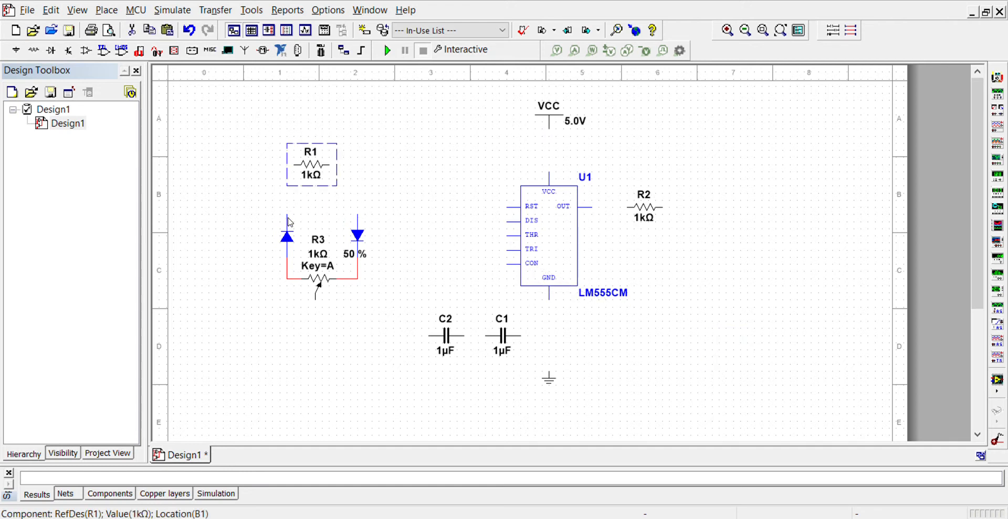
pyautogui.click(288, 214)
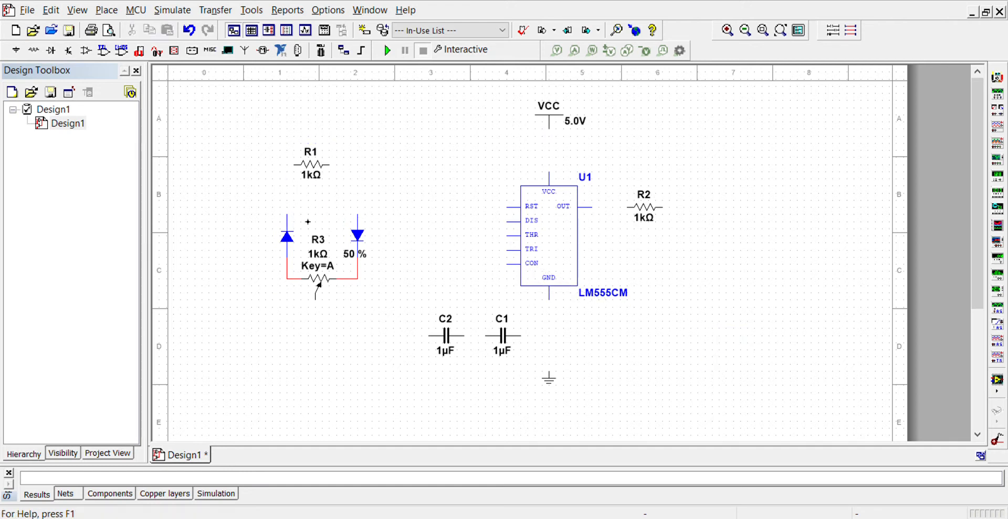
pyautogui.click(357, 215)
# - Rotate R1 to vertical, centre it over the diode loop and wire its lower end to the wire joining the diodes
pyautogui.click(316, 166)
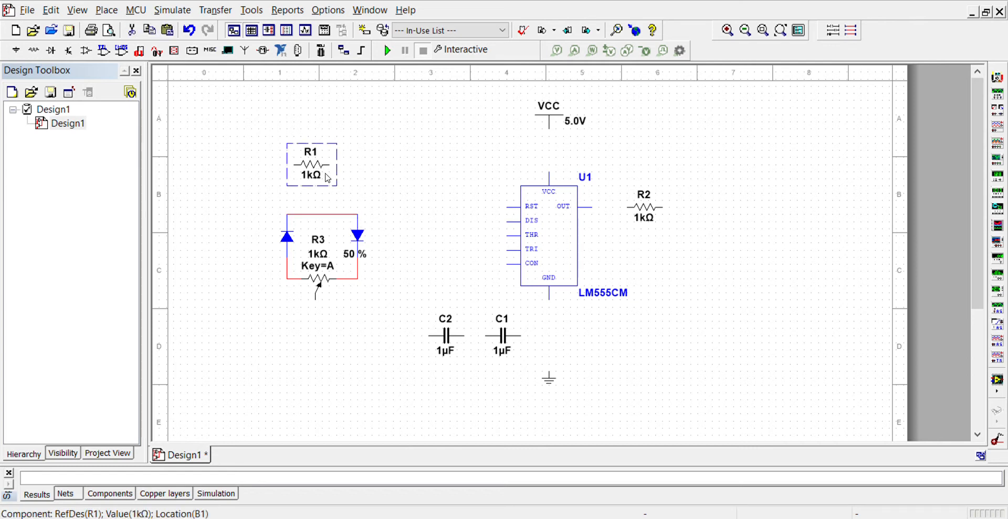
pyautogui.hotkey('ctrl', 'r')
pyautogui.moveTo(310, 168); pyautogui.dragTo(324, 176)
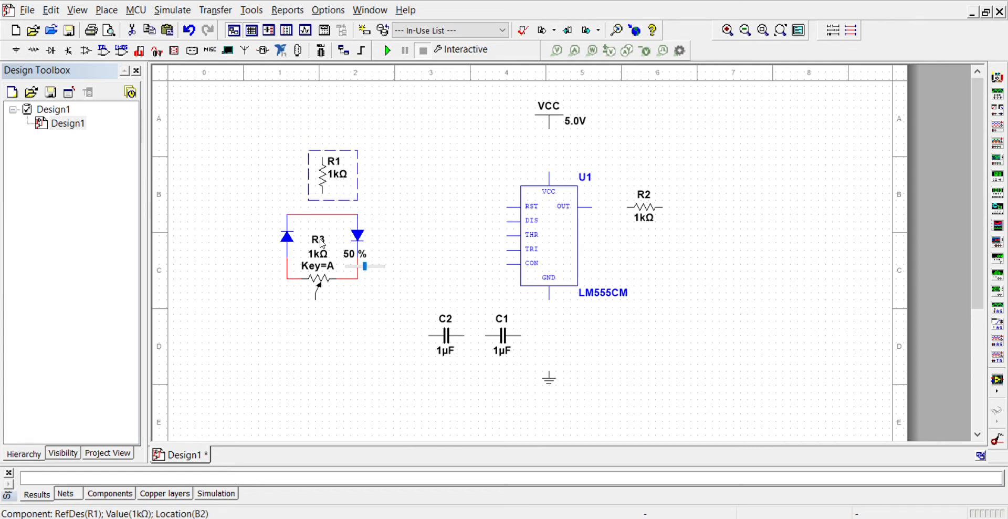
pyautogui.click(408, 202)
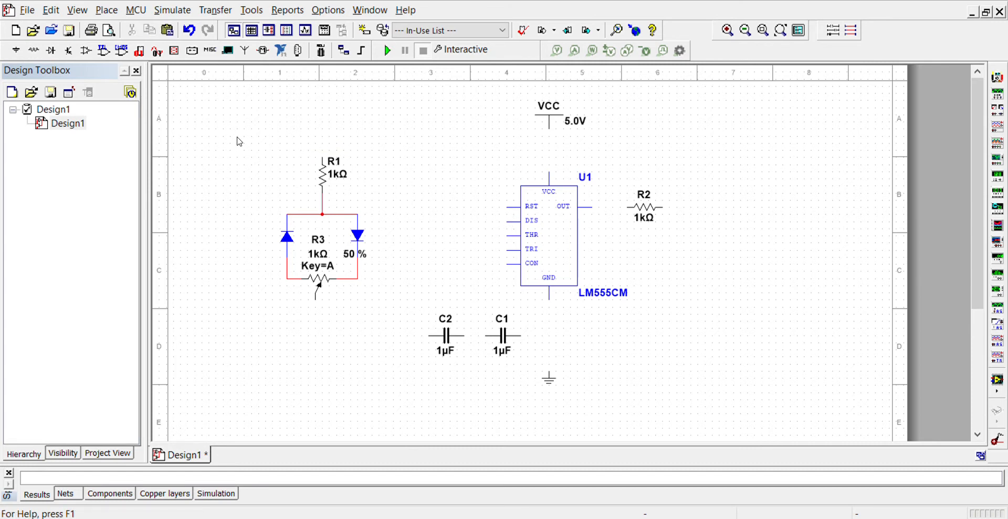
# - Move the R1, diode and potentiometer group down slightly and wire the timer's DIS pin to the wire below R1
pyautogui.moveTo(237, 140); pyautogui.dragTo(375, 303)
pyautogui.moveTo(327, 259); pyautogui.dragTo(339, 274)
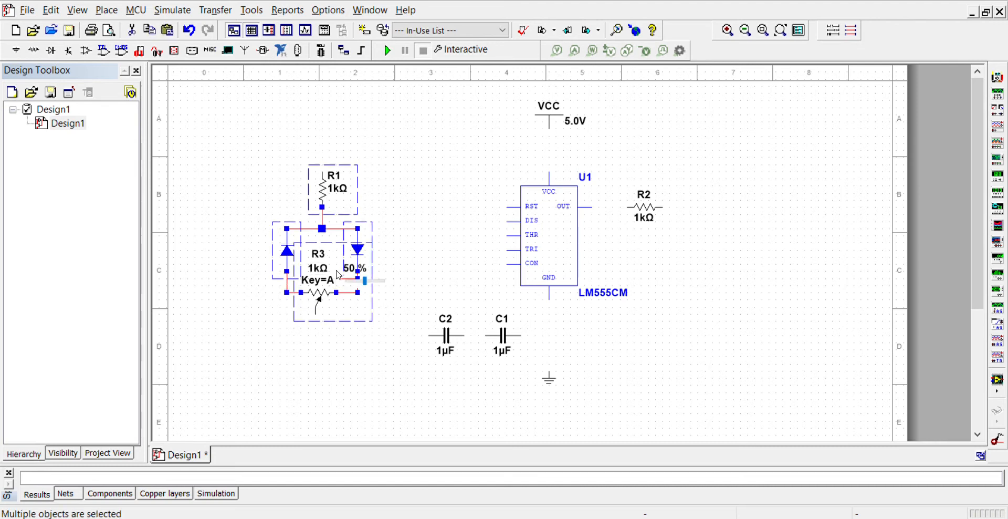
pyautogui.click(383, 342)
pyautogui.click(508, 221)
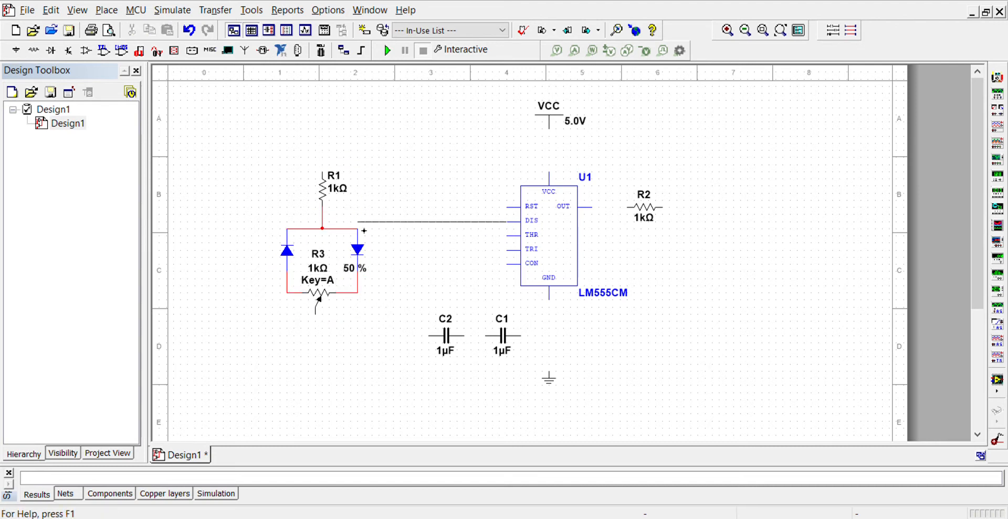
pyautogui.click(329, 231)
# - Wire the upper end of R1, the timer's VCC pin and its RST pin to the VCC source
pyautogui.moveTo(324, 323)
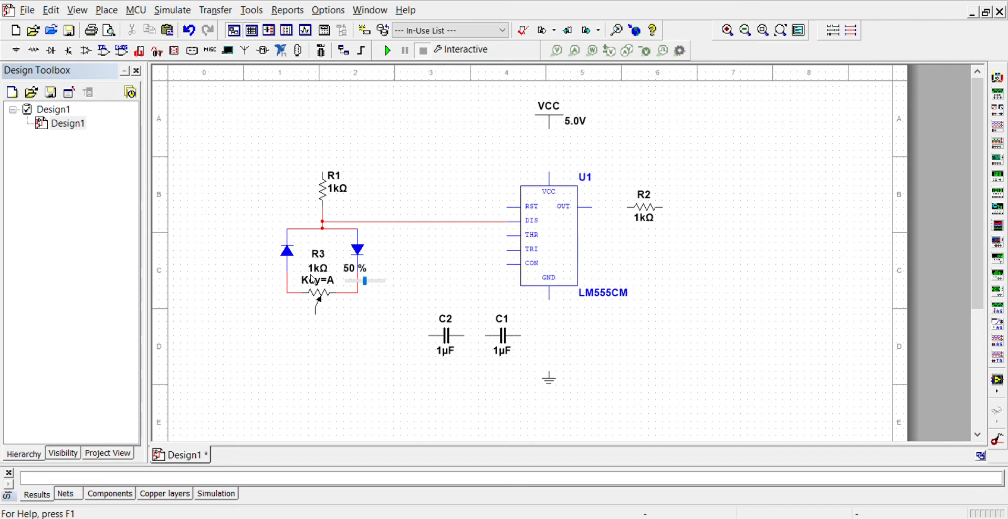
pyautogui.click(323, 173)
pyautogui.click(557, 181)
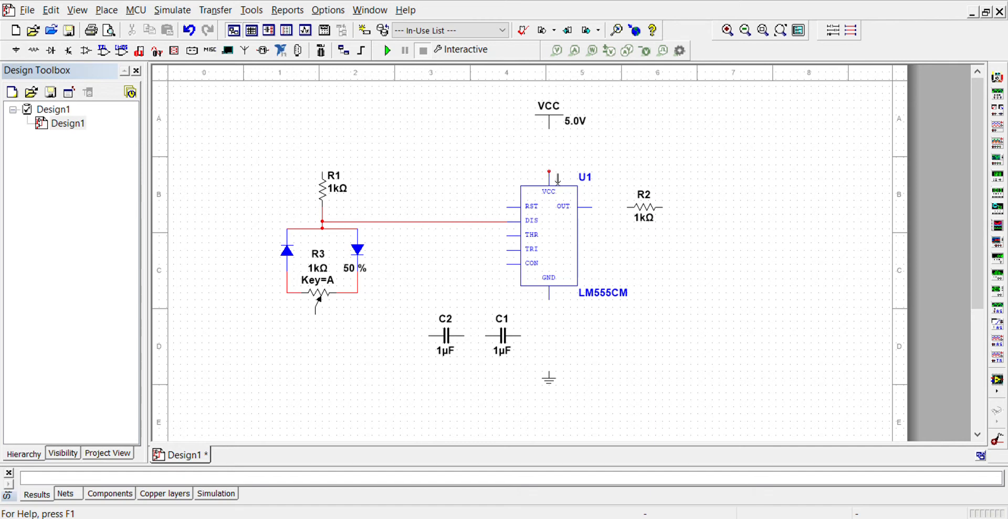
pyautogui.click(549, 144)
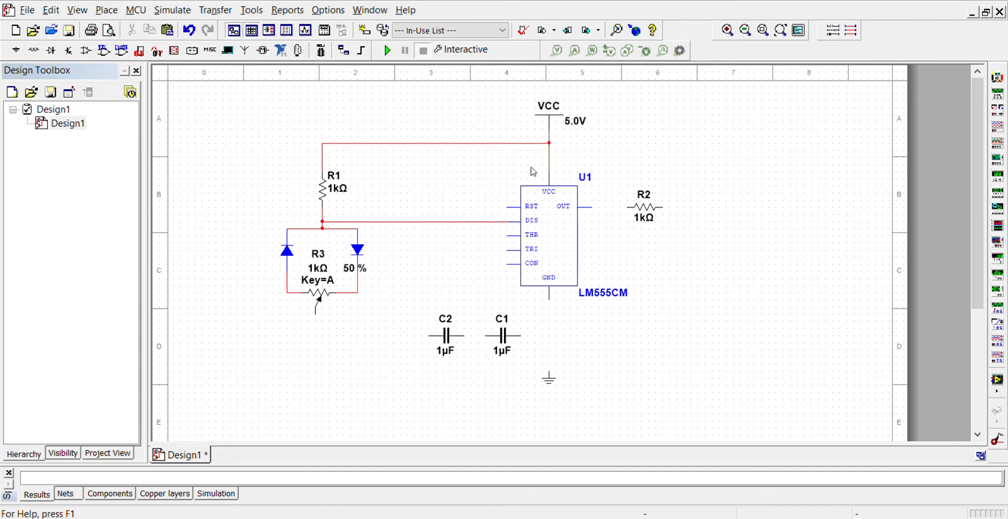
pyautogui.click(508, 206)
pyautogui.click(507, 153)
# - Rotate C1 to vertical below the timer's CON pin and wire it between the CON and GND pins
pyautogui.click(511, 341)
pyautogui.hotkey('ctrl', 'r')
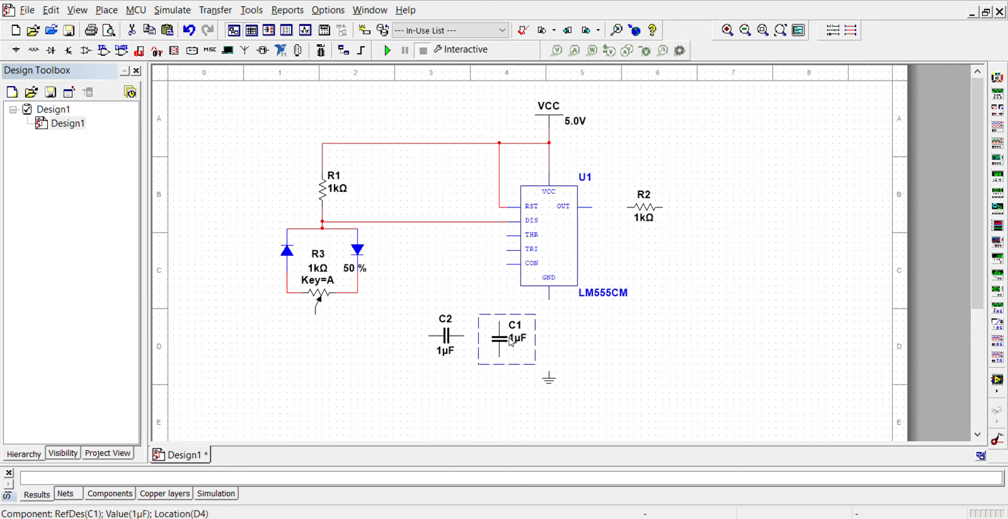
pyautogui.moveTo(499, 339); pyautogui.dragTo(514, 309)
pyautogui.click(495, 402)
pyautogui.click(507, 263)
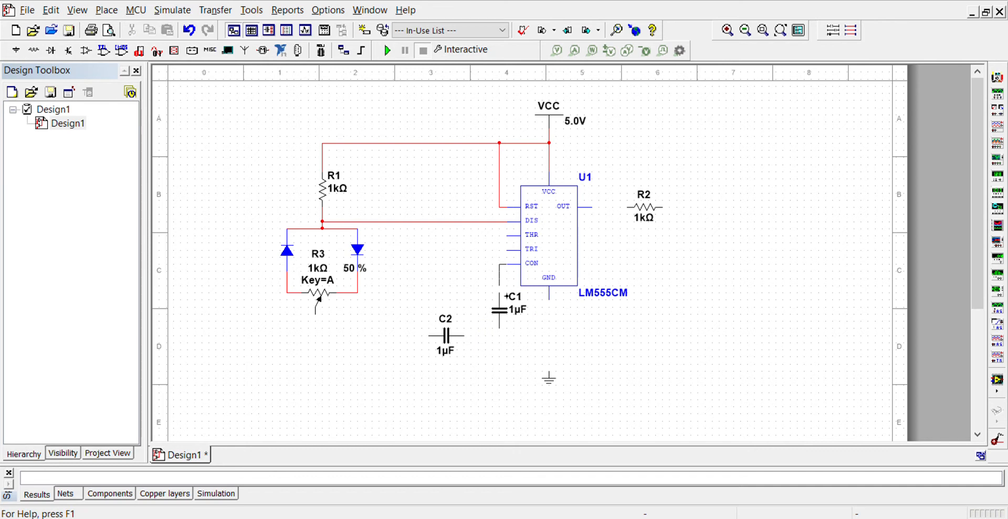
pyautogui.click(500, 293)
pyautogui.click(549, 299)
pyautogui.click(501, 329)
# - Rotate C2 to vertical, wire the potentiometer's wiper to the timer's THR pin and straighten the kink in that wire
pyautogui.click(446, 339)
pyautogui.hotkey('ctrl', 'r')
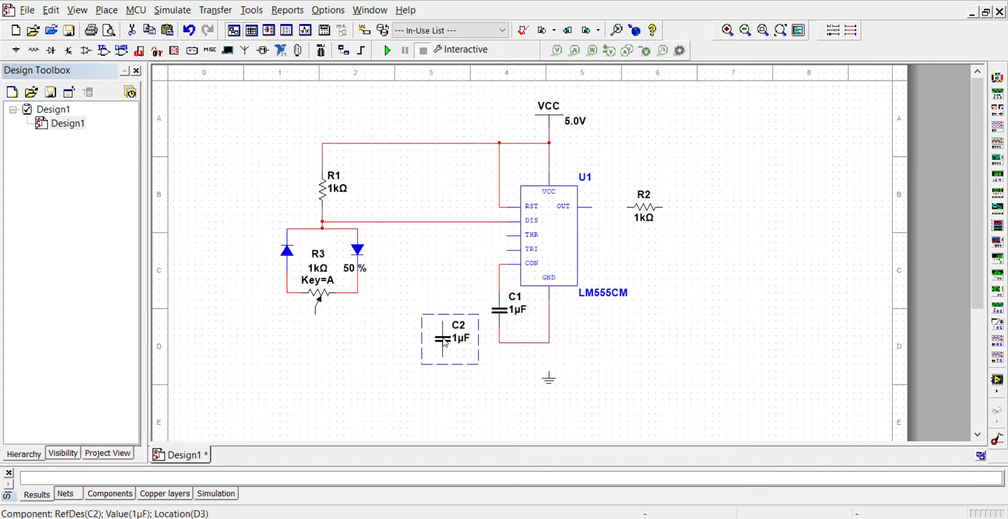
pyautogui.click(331, 378)
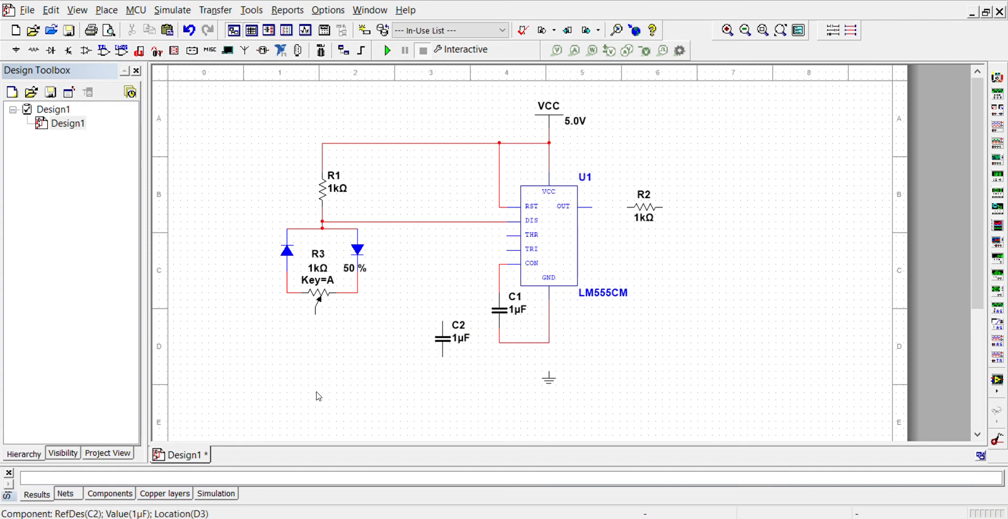
pyautogui.click(317, 315)
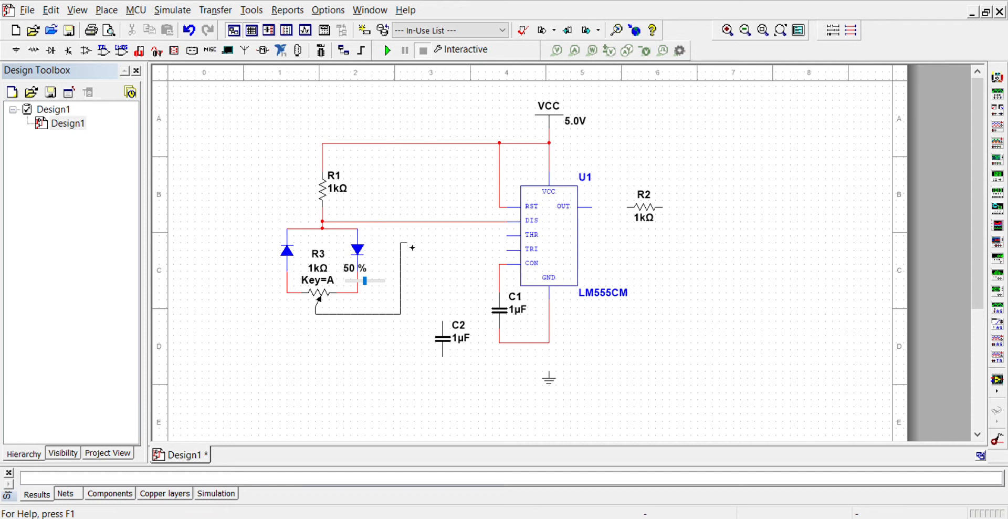
pyautogui.click(508, 234)
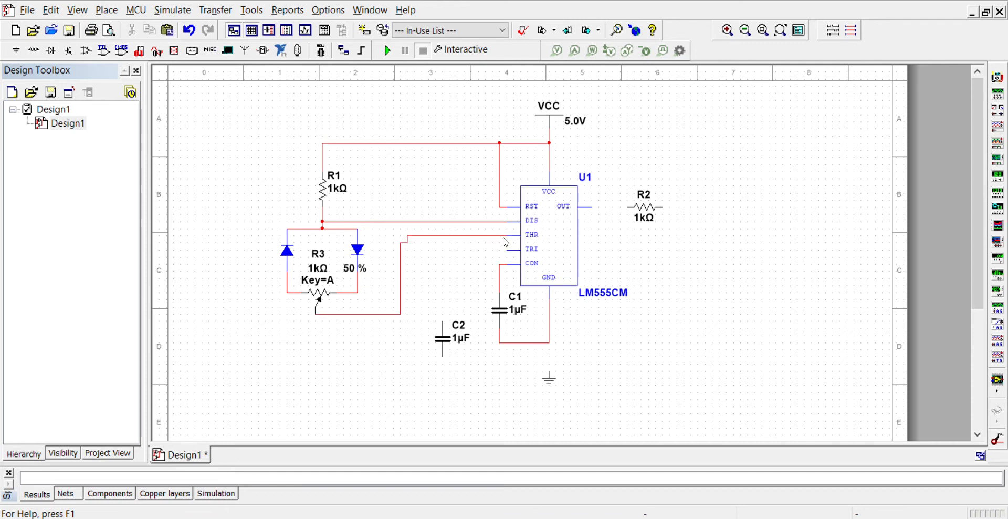
pyautogui.click(408, 243)
pyautogui.click(428, 259)
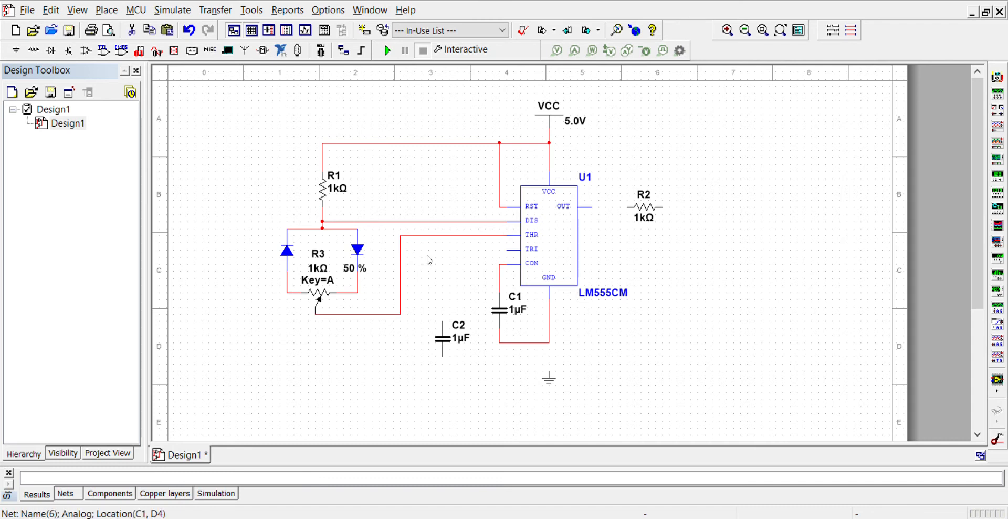
# - Wire the timer's TRI pin to the THR wire and attach C2's upper end to the wiper wire's corner
pyautogui.click(510, 249)
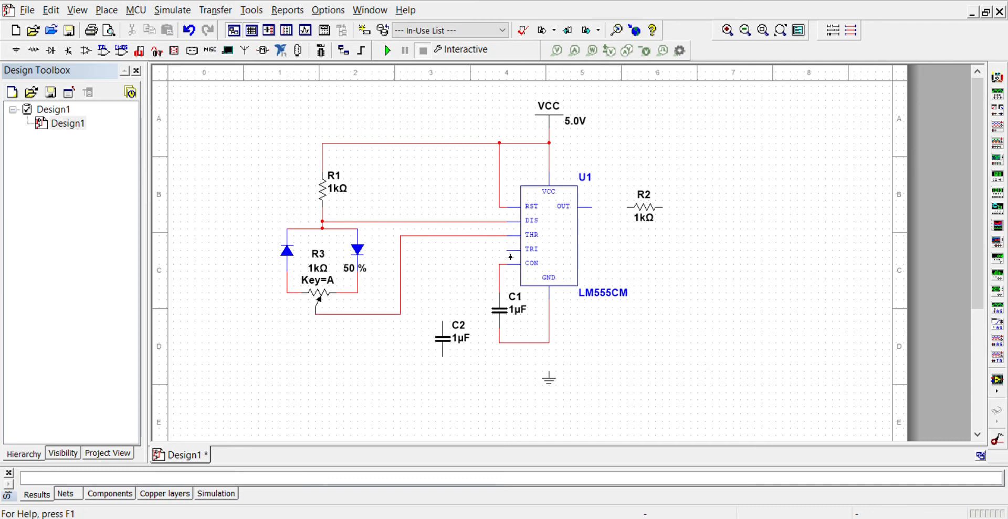
pyautogui.click(478, 236)
pyautogui.moveTo(448, 342); pyautogui.dragTo(405, 334)
# - Lower the wire joining C1 and the GND pin slightly and wire C2's lower end to it
pyautogui.click(529, 344)
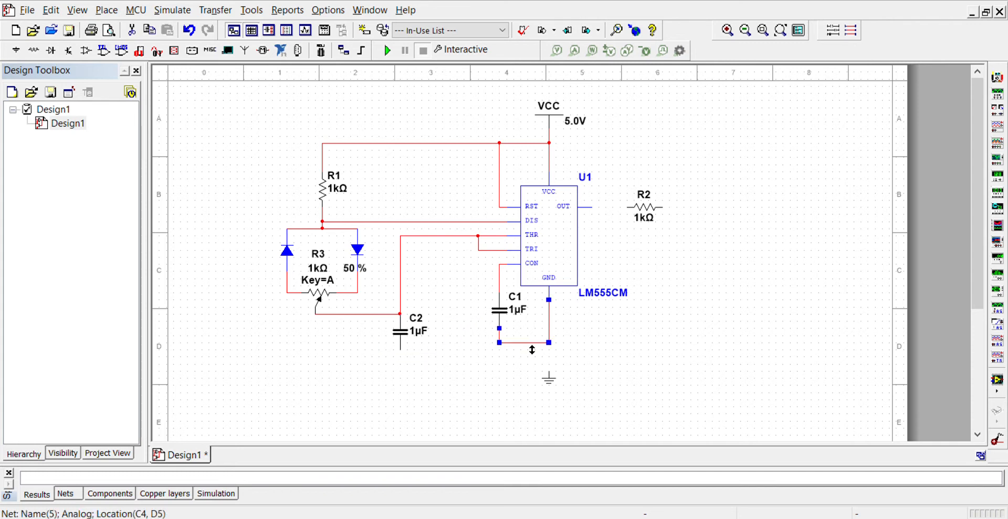
pyautogui.moveTo(531, 349); pyautogui.dragTo(535, 373)
pyautogui.click(511, 397)
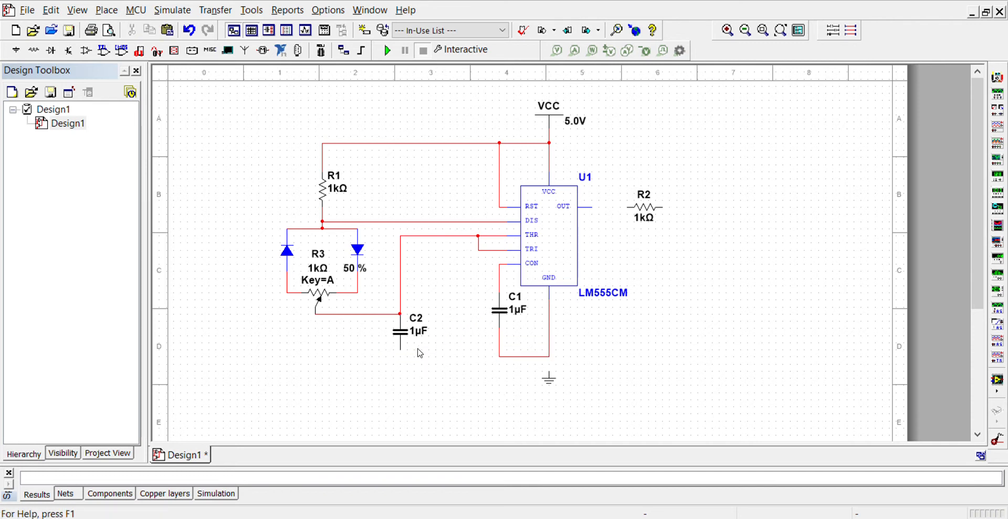
pyautogui.click(400, 350)
pyautogui.click(499, 356)
# - Move the ground symbol directly below C1 and connect it to the common lower wire with a short lead
pyautogui.click(542, 379)
pyautogui.moveTo(541, 376); pyautogui.dragTo(499, 362)
pyautogui.click(529, 389)
pyautogui.moveTo(497, 365); pyautogui.dragTo(497, 378)
pyautogui.click(575, 421)
# - Rotate R2 to vertical and move it slightly below the level of the timer's OUT pin
pyautogui.click(645, 213)
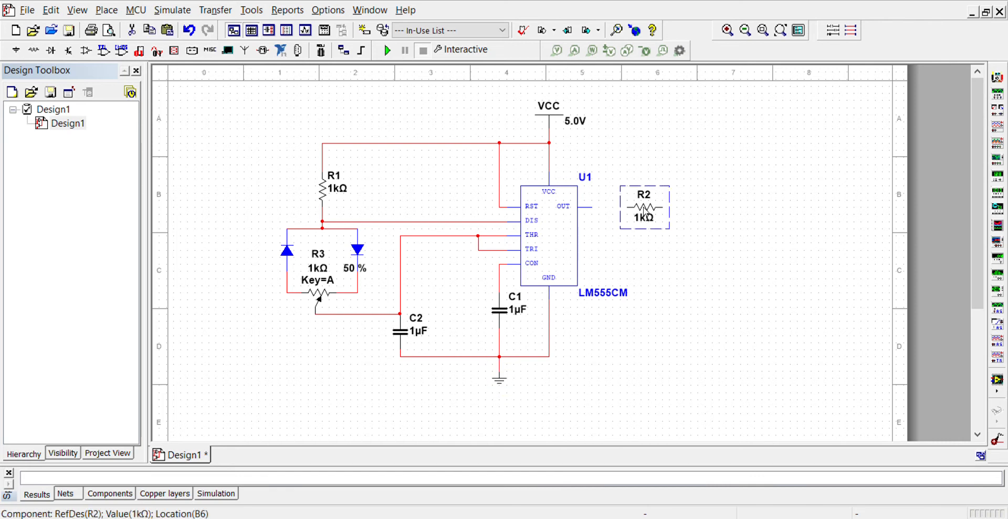
pyautogui.hotkey('ctrl', 'r')
pyautogui.moveTo(645, 212); pyautogui.dragTo(644, 241)
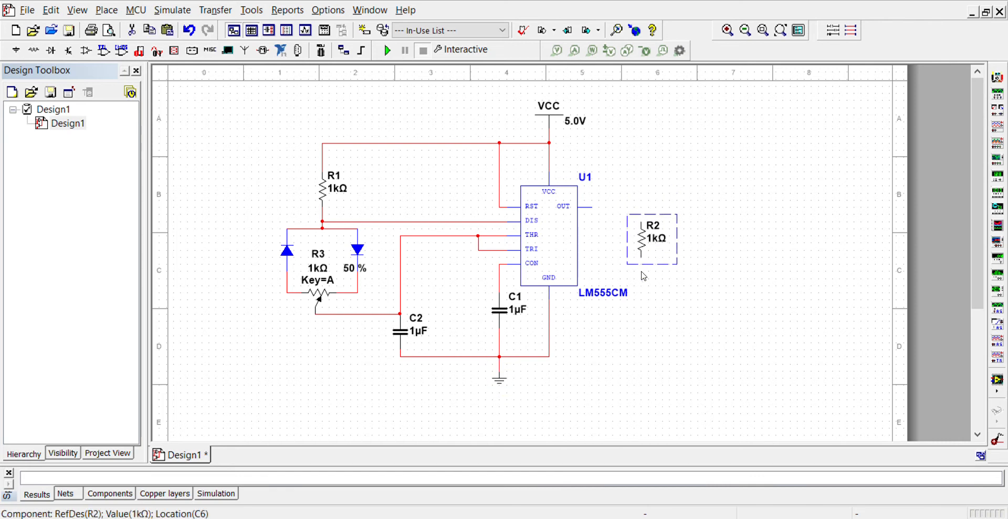
# - Wire the timer's OUT pin to R2's upper end and R2's lower end to the ground wire
pyautogui.click(597, 211)
pyautogui.click(596, 211)
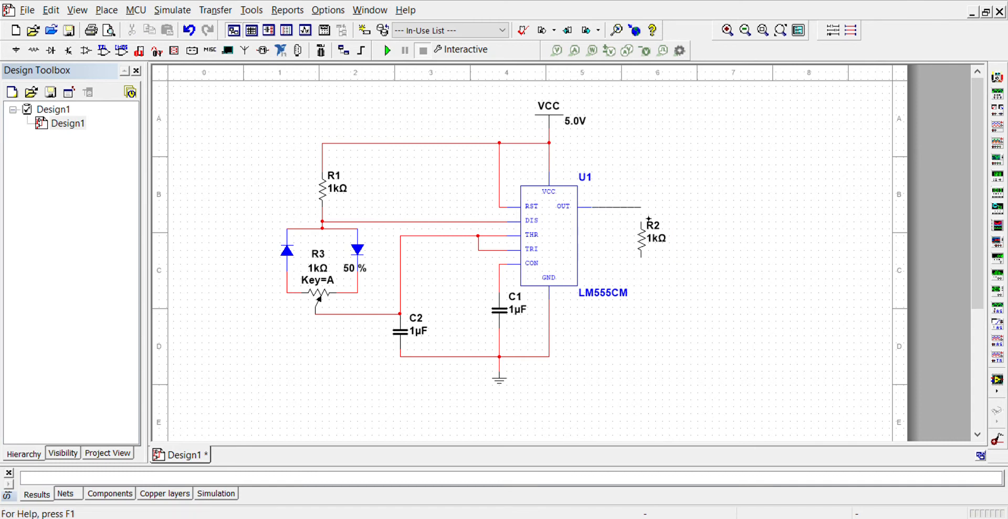
pyautogui.click(649, 233)
pyautogui.click(649, 265)
pyautogui.click(556, 364)
# - Set potentiometer R3's value to 10 kΩ, hide its reference name and display its value label
pyautogui.moveTo(350, 315)
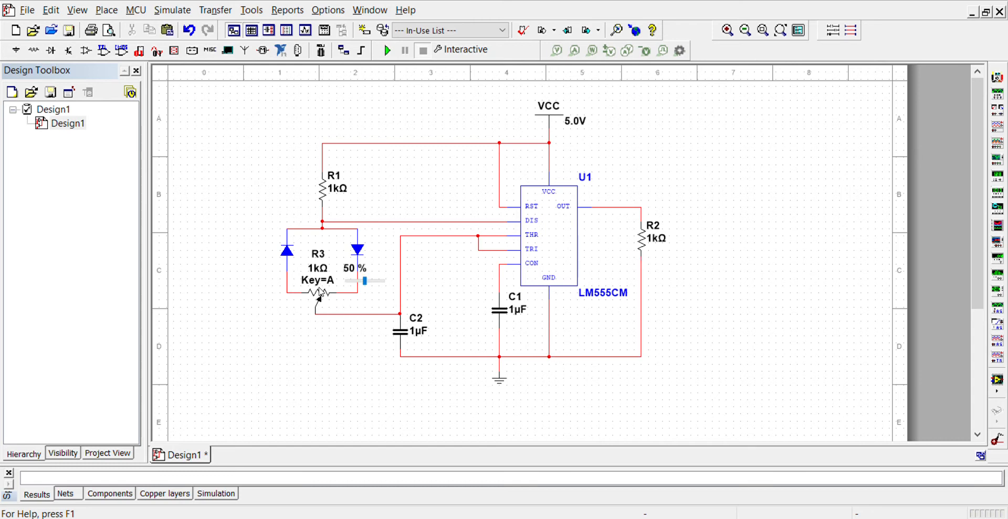
pyautogui.click(319, 296)
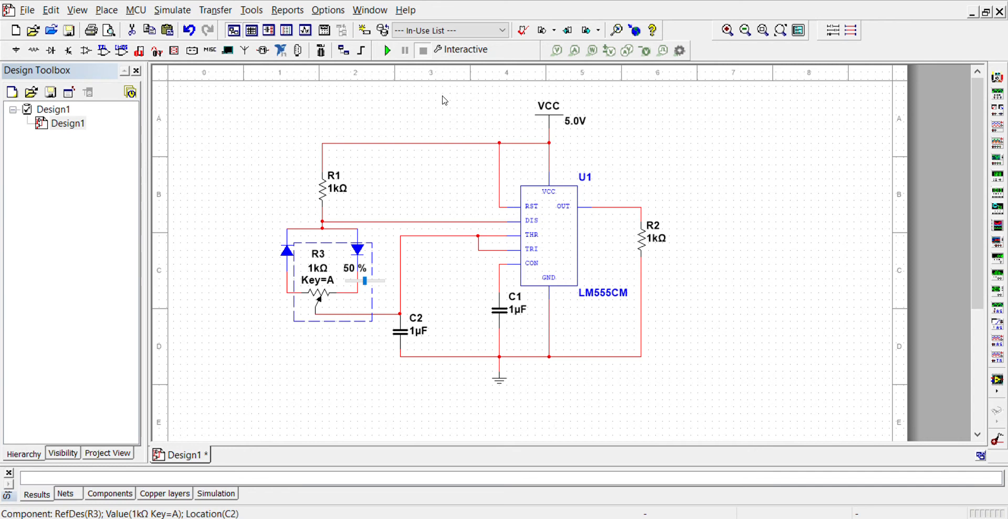
pyautogui.click(561, 426)
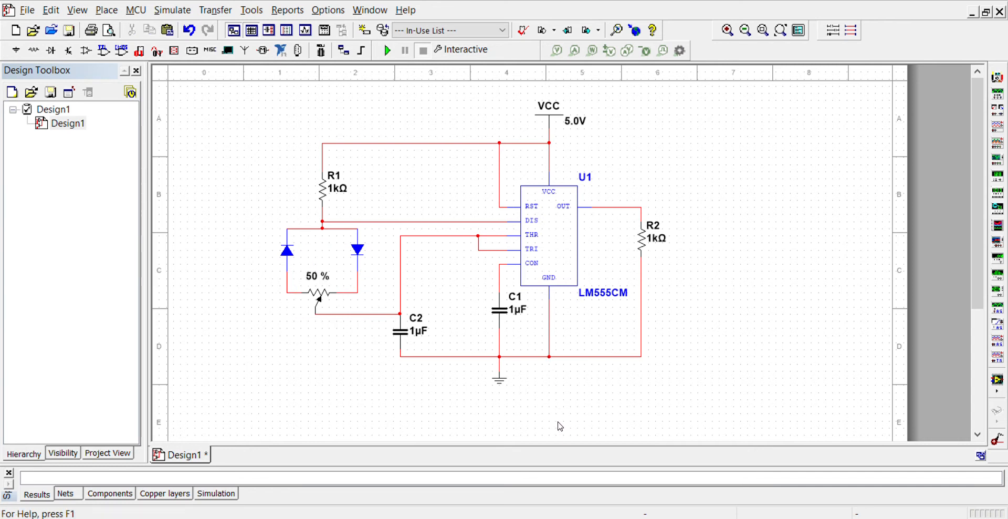
pyautogui.click(318, 299)
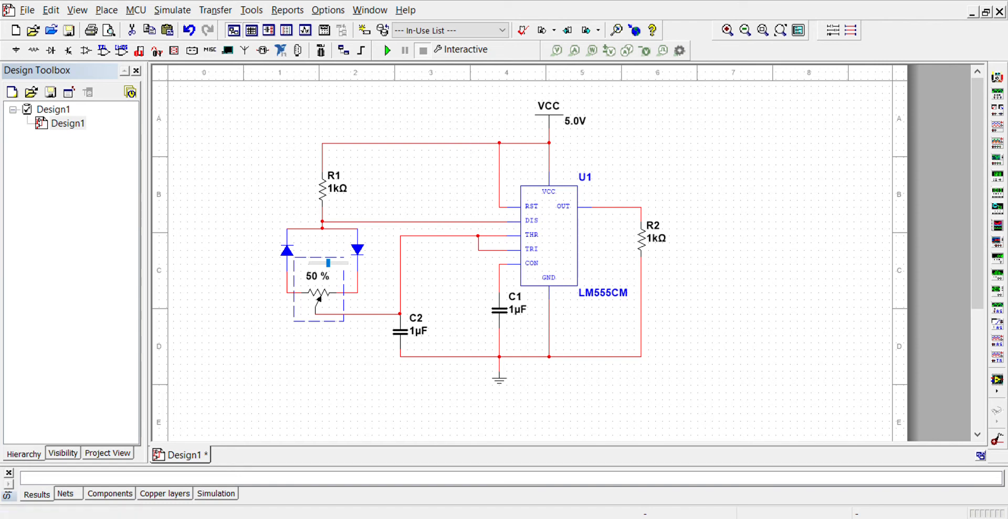
pyautogui.click(469, 130)
pyautogui.moveTo(318, 280)
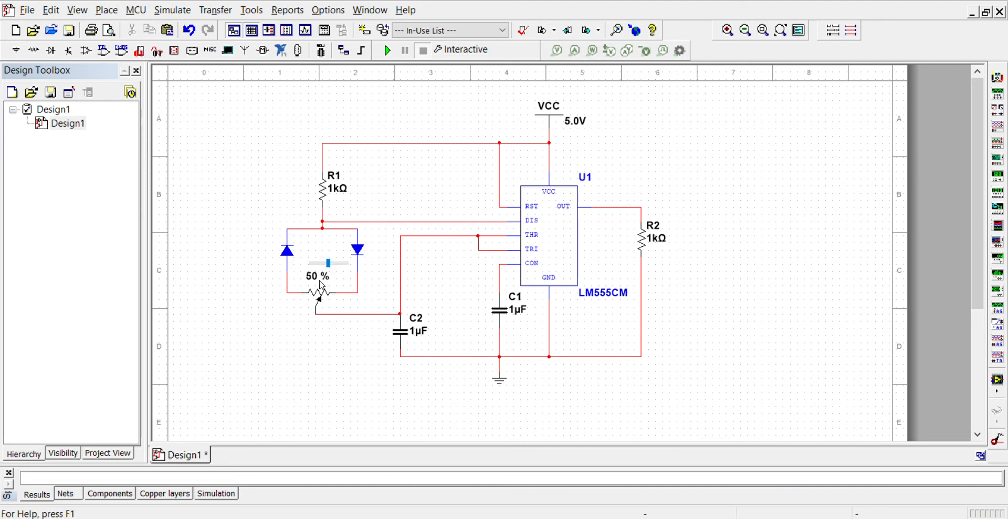
pyautogui.click(329, 279)
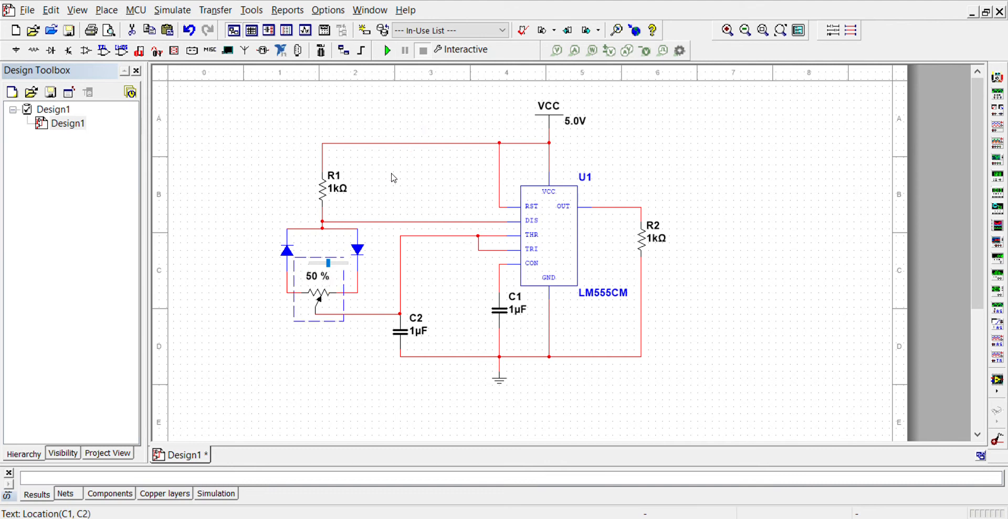
pyautogui.click(427, 423)
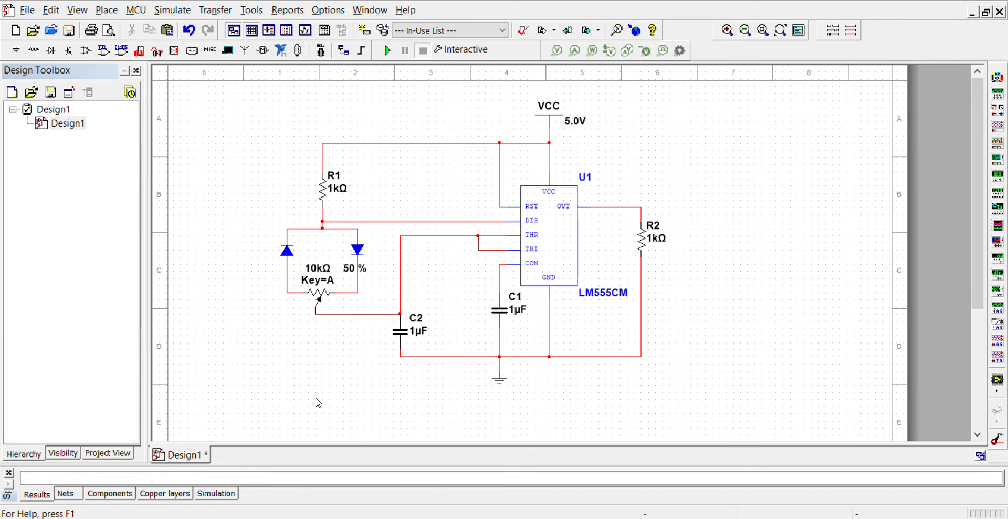
# - Move the potentiometer's value label outside the diode loop, below the upward-pointing diode, and set its wiper to 10 %
pyautogui.moveTo(325, 278); pyautogui.dragTo(255, 315)
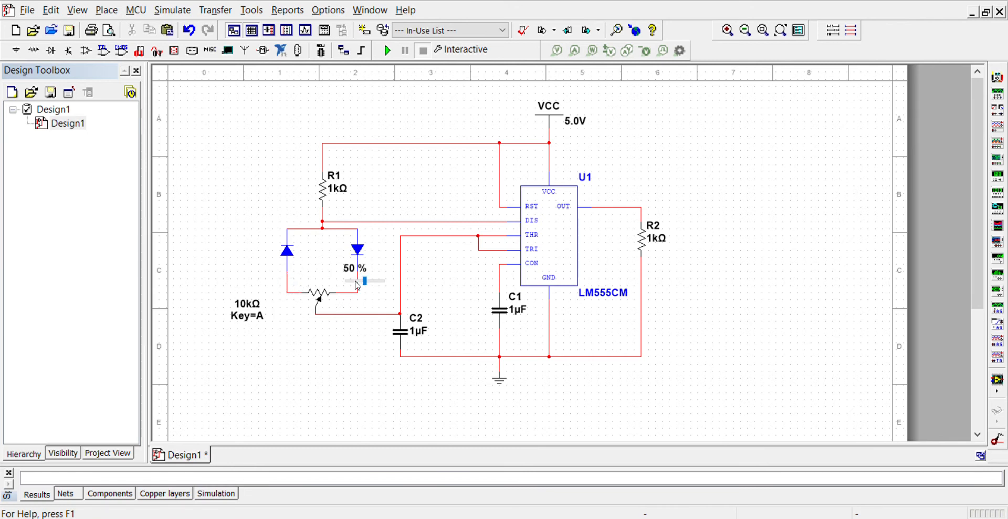
pyautogui.click(354, 282)
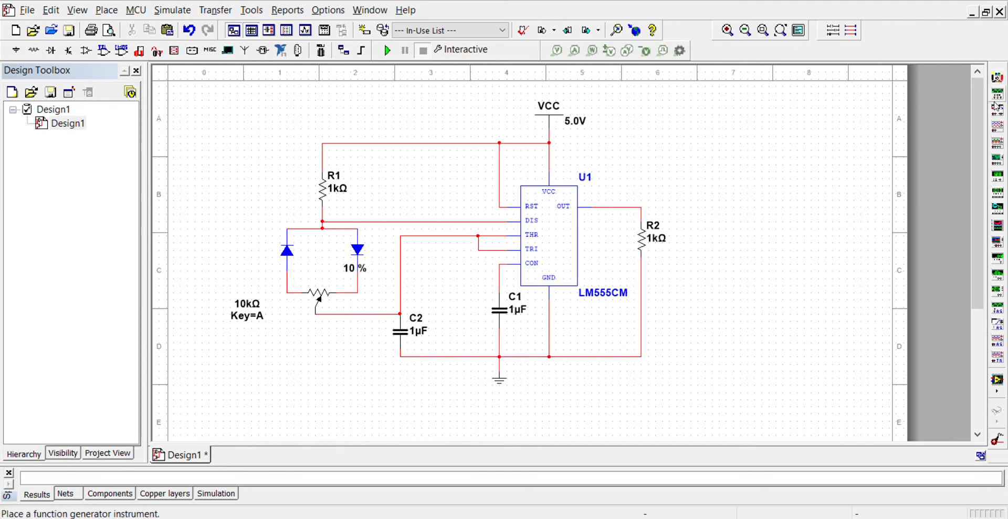
# - Place an oscilloscope above R2 and wire its channel A positive to the OUT wire and negative to the ground wire
pyautogui.click(998, 127)
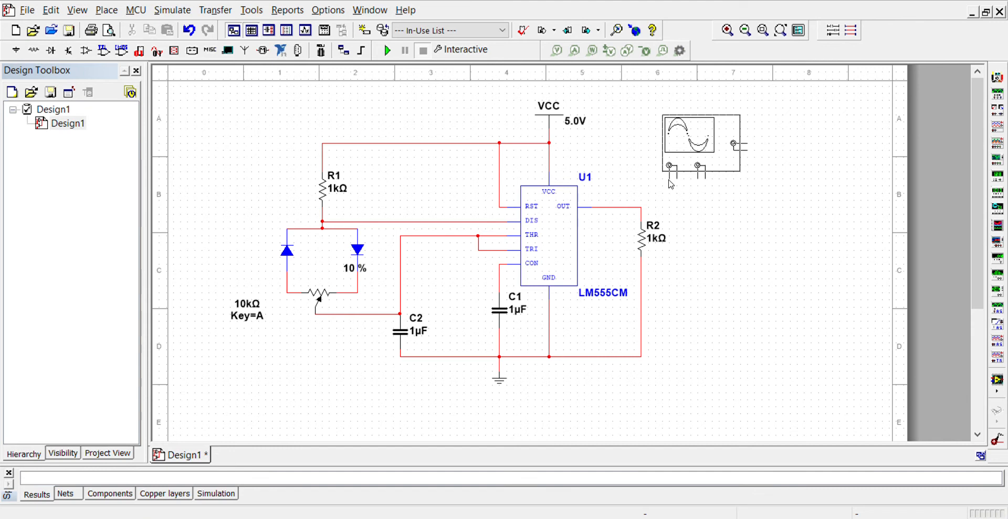
pyautogui.click(669, 184)
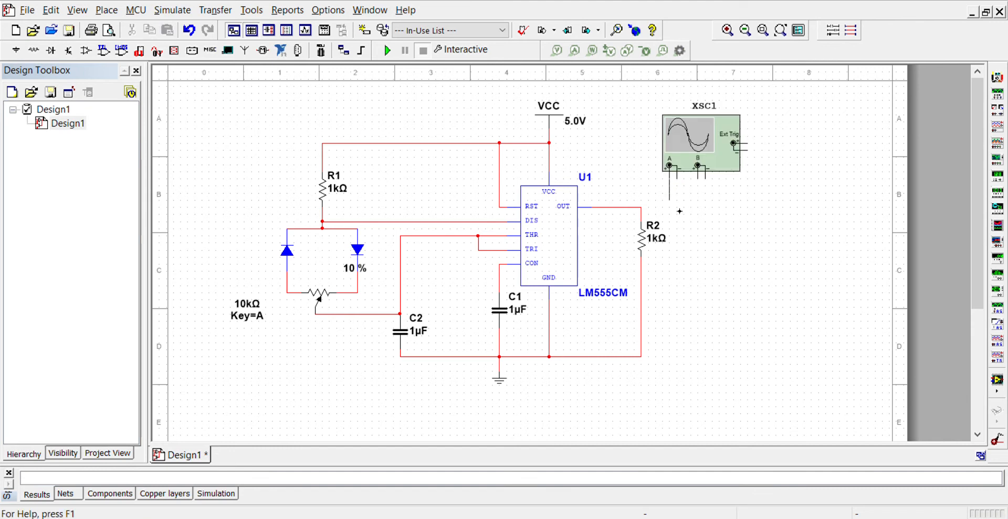
pyautogui.click(641, 208)
pyautogui.click(677, 170)
pyautogui.click(648, 364)
# - Run the simulation, vary the potentiometer through 25 % and 45 %, set it to 40 %, and stop the simulation
pyautogui.click(686, 166)
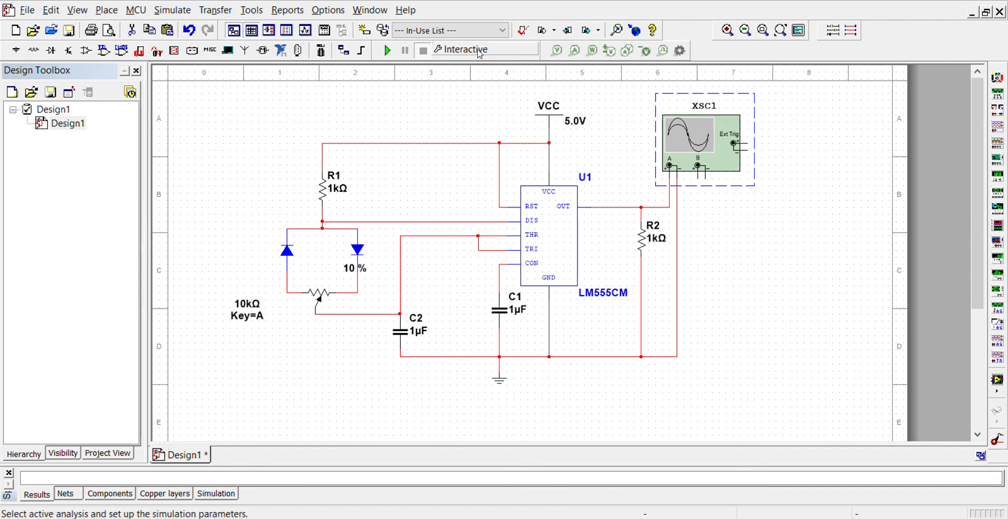
pyautogui.click(386, 51)
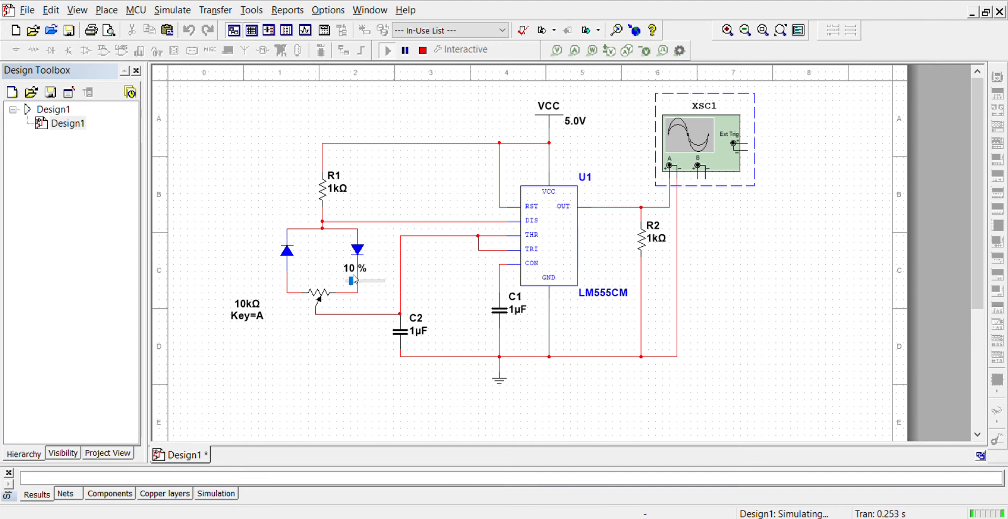
pyautogui.click(356, 281)
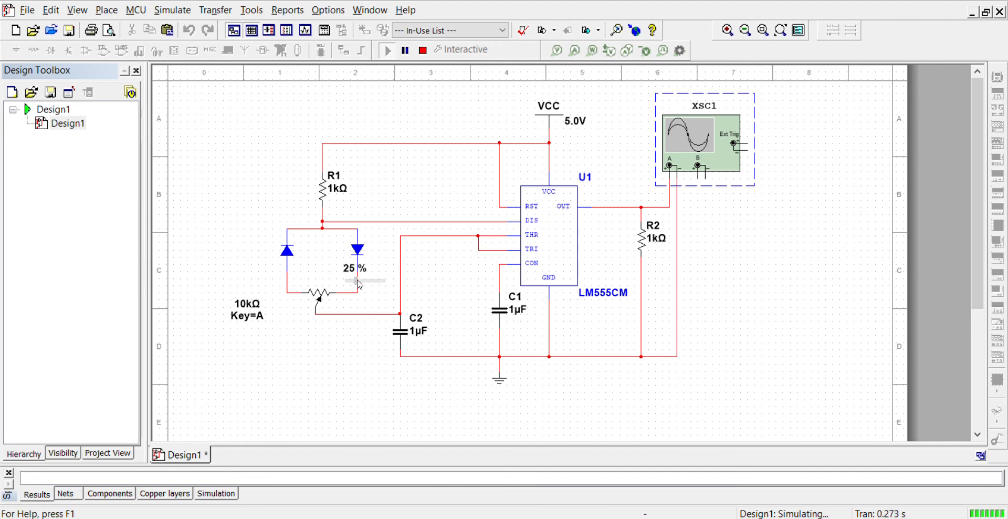
pyautogui.click(359, 281)
pyautogui.click(363, 283)
pyautogui.click(365, 284)
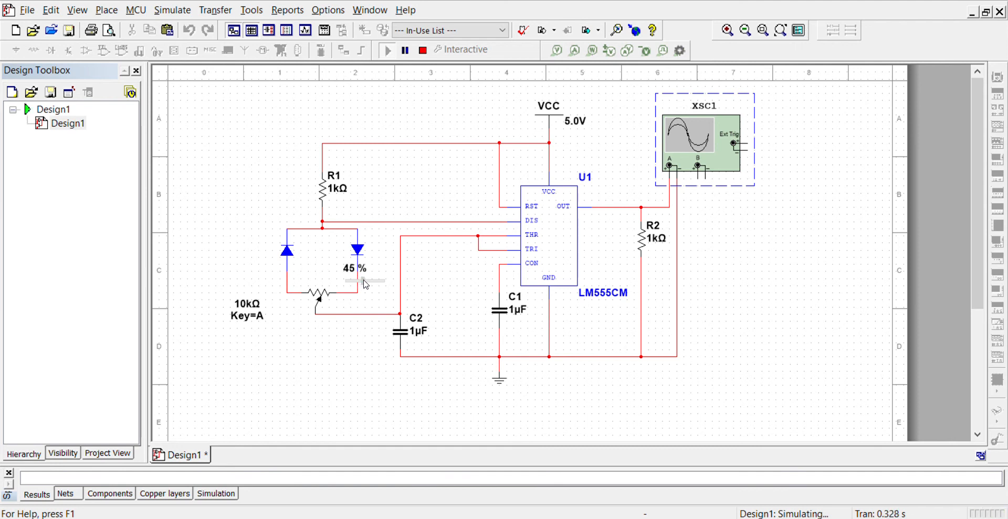
pyautogui.click(366, 284)
pyautogui.moveTo(368, 282); pyautogui.dragTo(366, 280)
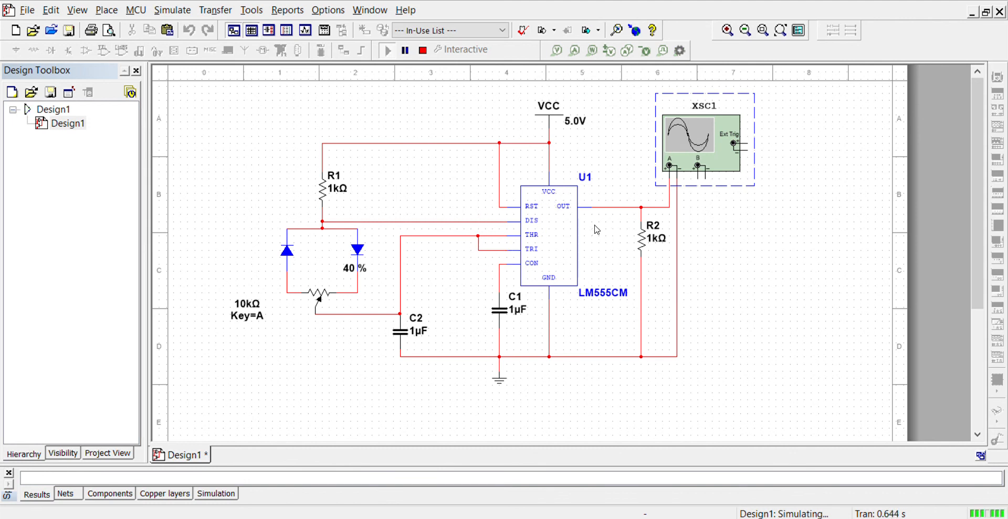
pyautogui.click(422, 50)
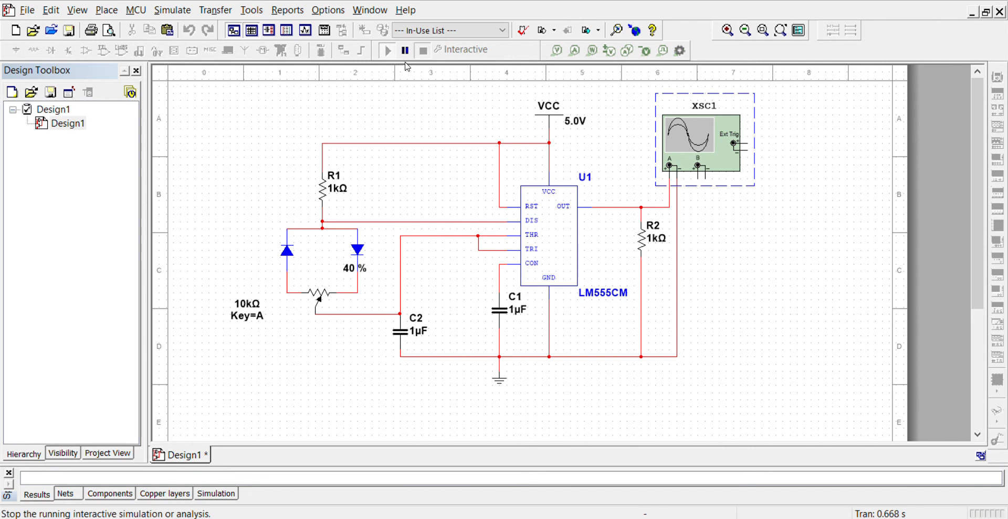